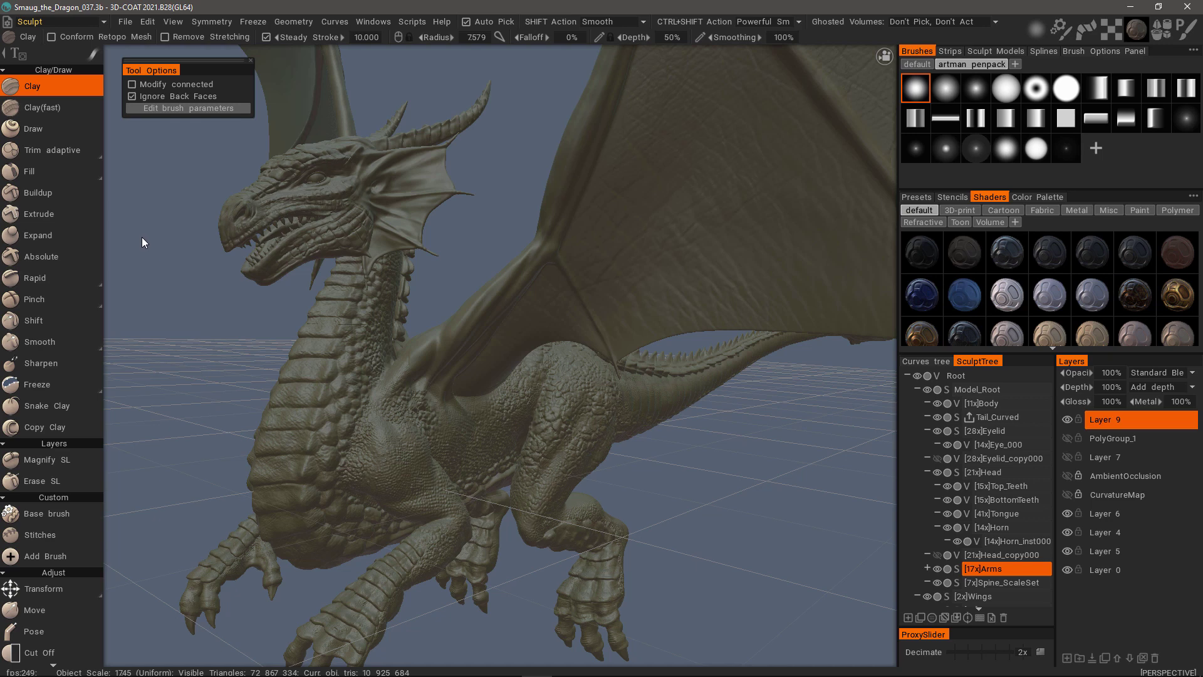
Select the Head volume in the sculpt tree and isolate it by hiding all other volumes
mouse_move(71, 149)
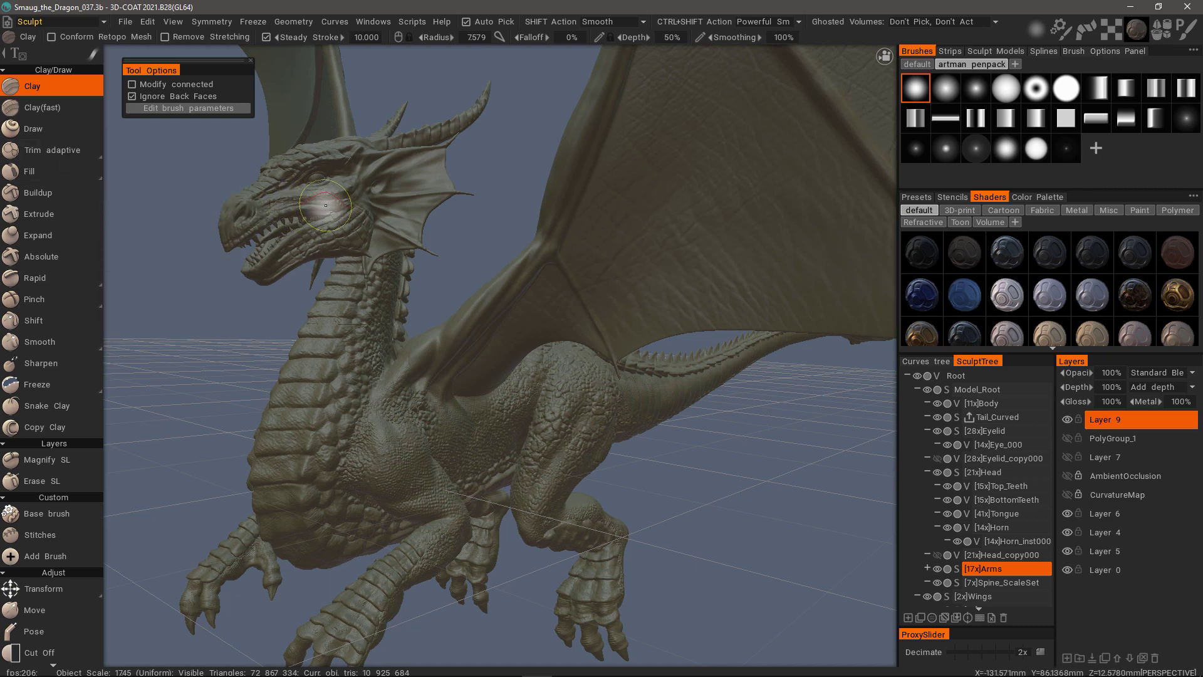
middle_click_drag(312, 194, 307, 217)
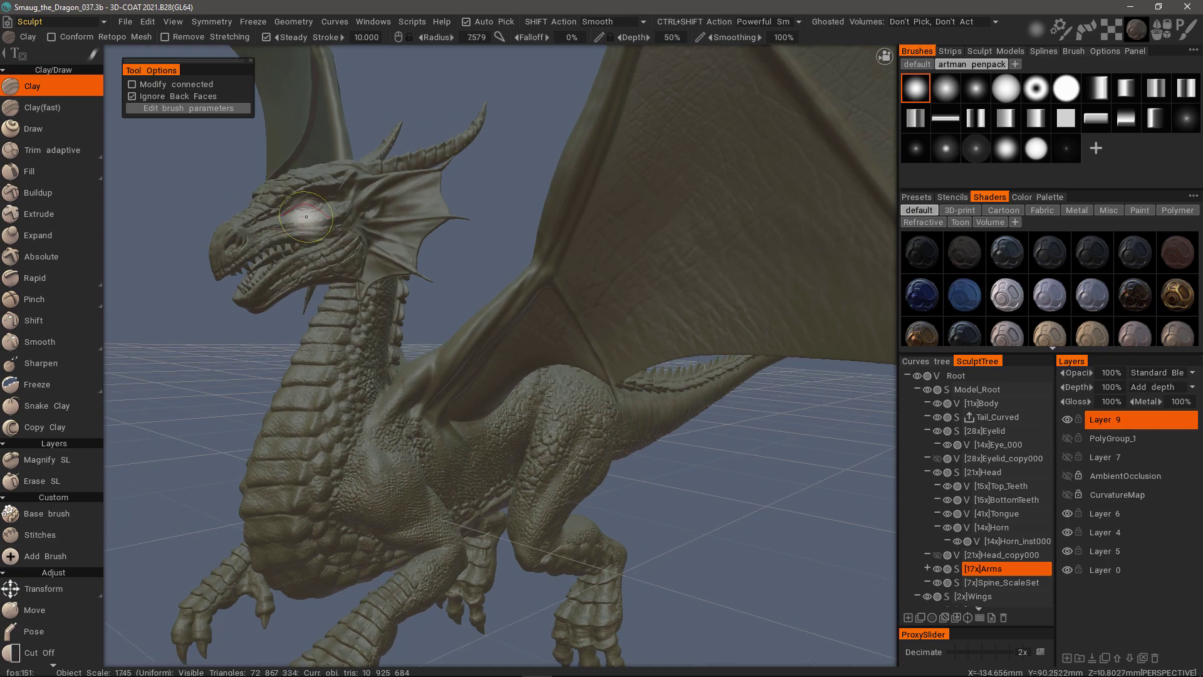
scroll(306, 216, "up", 6)
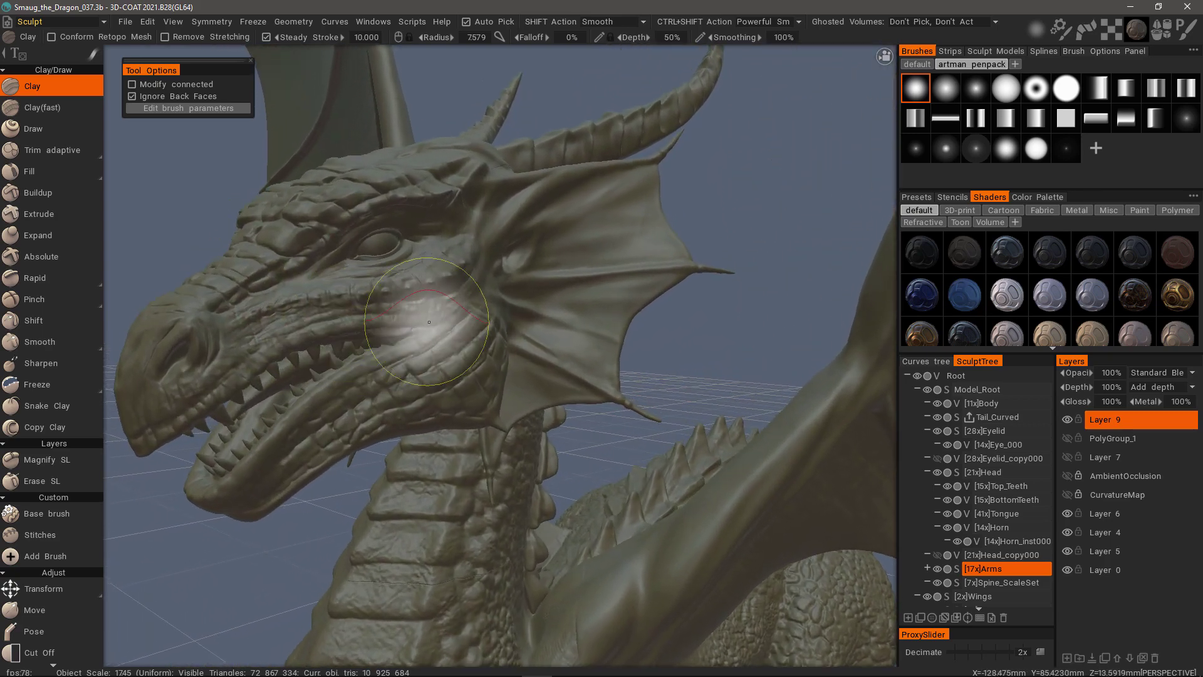
key("h")
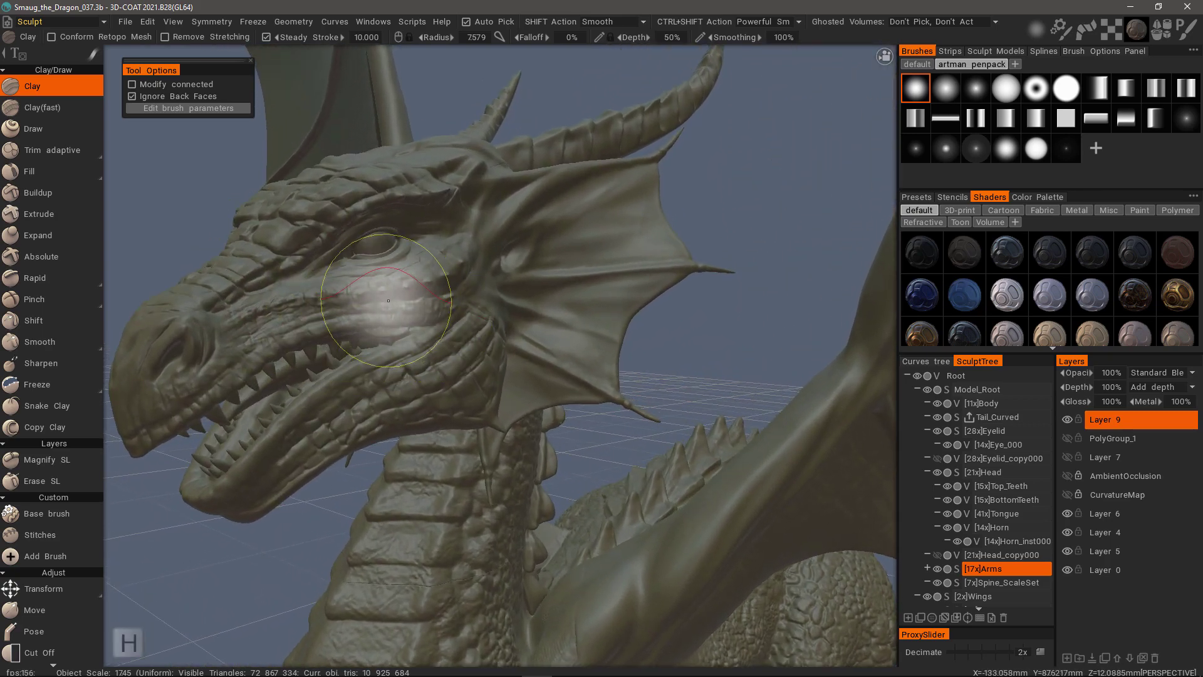
left_click(949, 471)
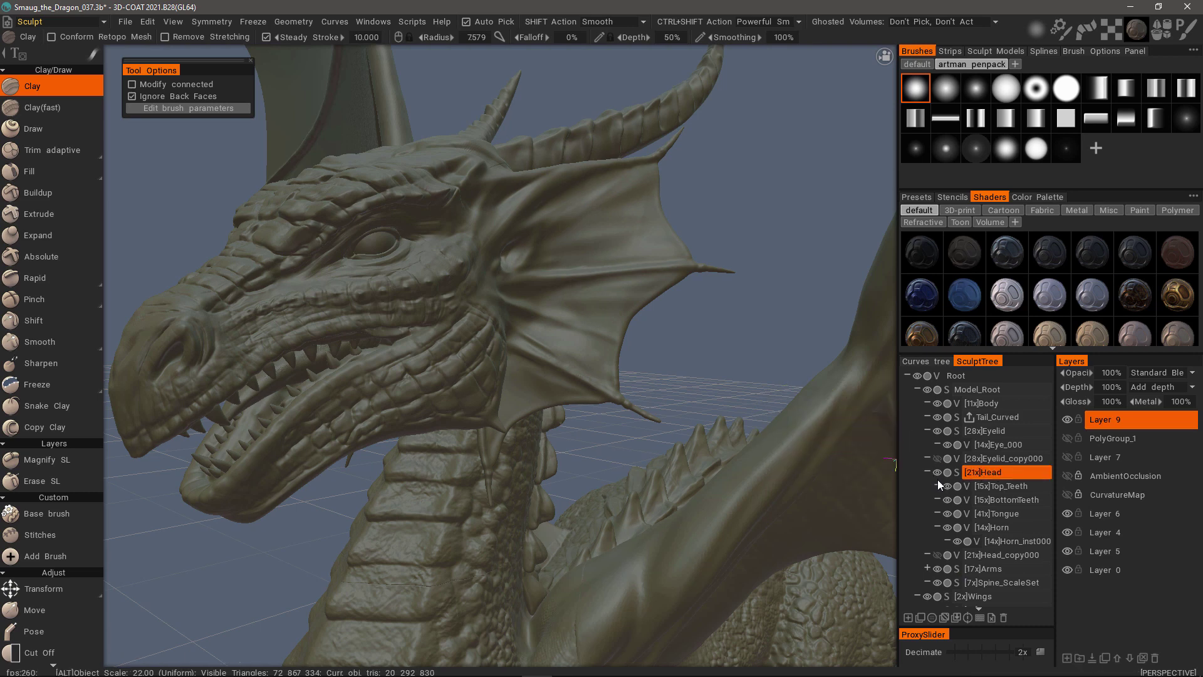
key("alt")
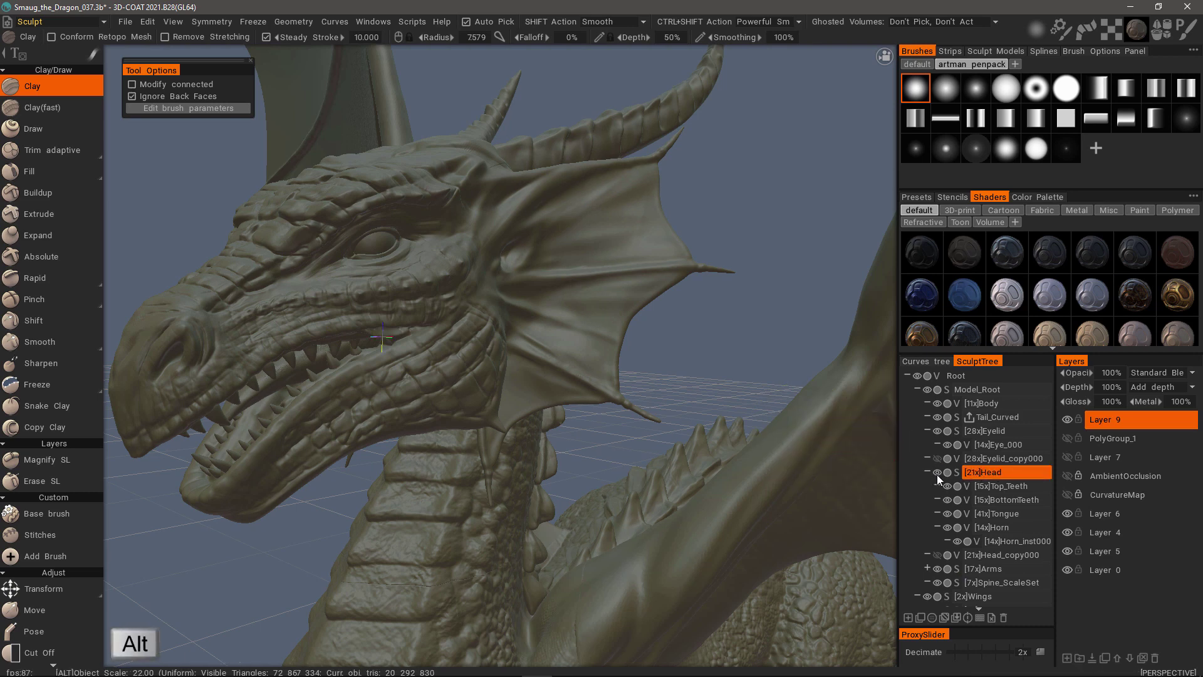
left_click(938, 472, "alt")
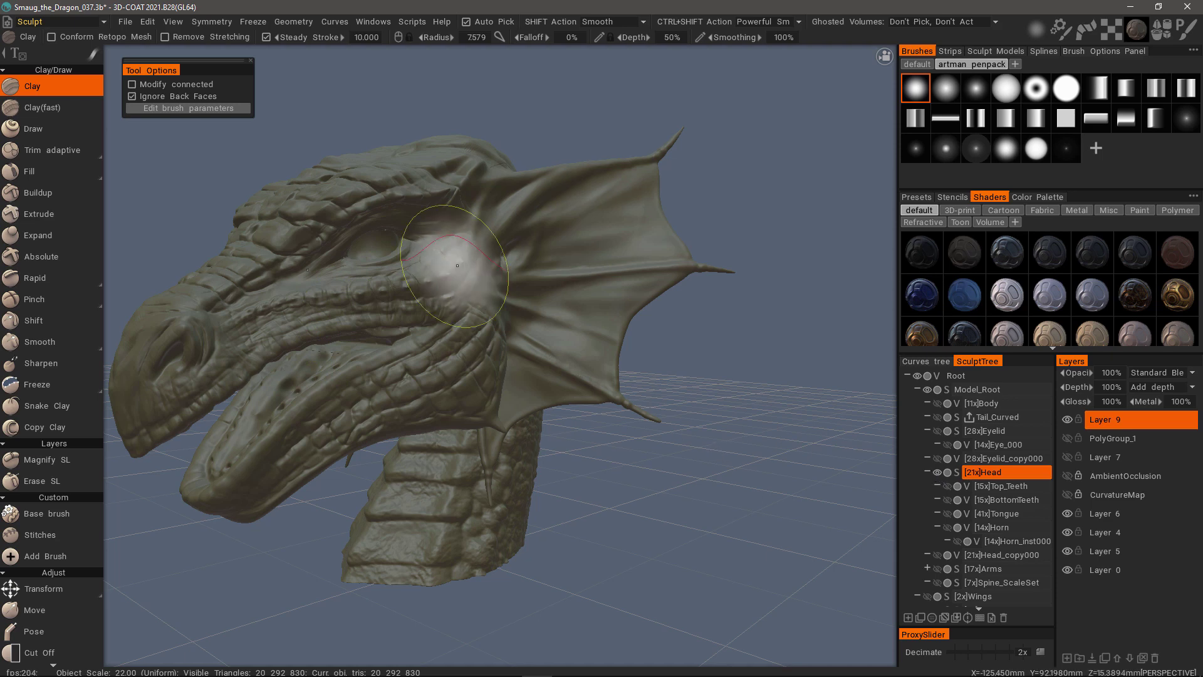
Reduce the Clay brush radius to about 1.571 to suit the scales on the dragon's head
mouse_move(451, 263)
middle_mouse_down("alt")
mouse_move(368, 328)
mouse_move(408, 351)
middle_mouse_up("alt")
left_click_drag(409, 351, 390, 333, "alt")
right_click_drag(461, 367, 436, 363)
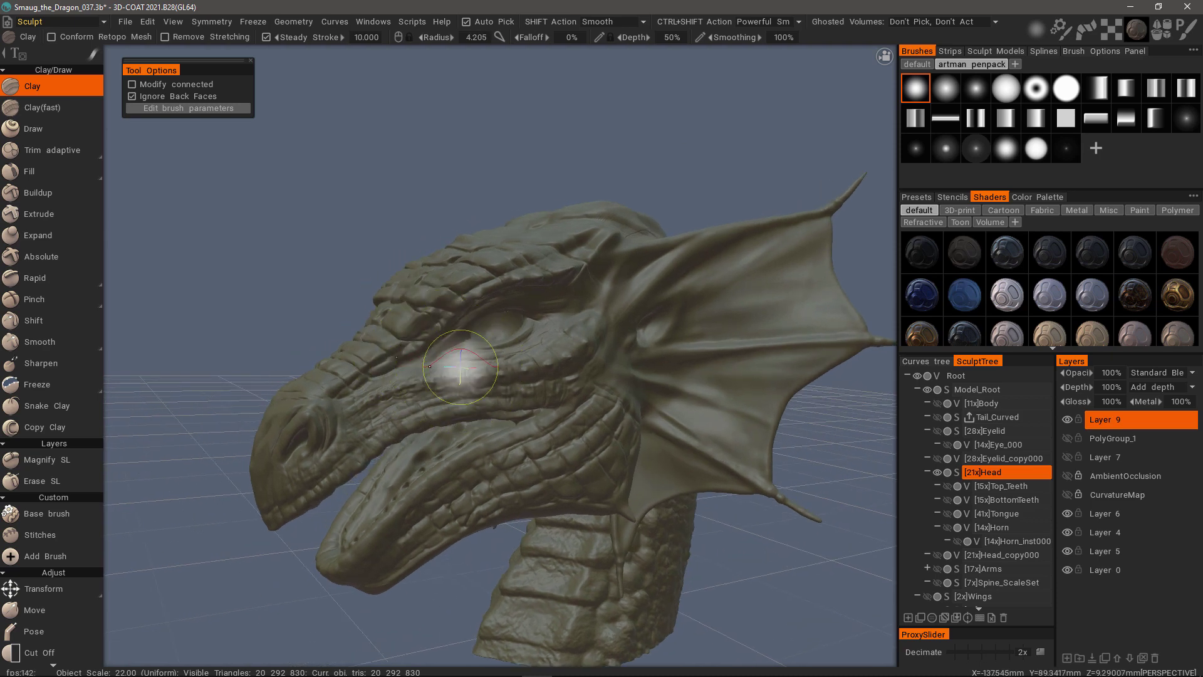
mouse_move(406, 336)
left_mouse_down("alt")
mouse_move(400, 300)
mouse_move(421, 299)
left_mouse_up("alt")
right_click_drag(426, 300, 402, 294)
mouse_move(366, 254)
left_mouse_down("alt")
mouse_move(378, 276)
mouse_move(457, 260)
left_mouse_up("alt")
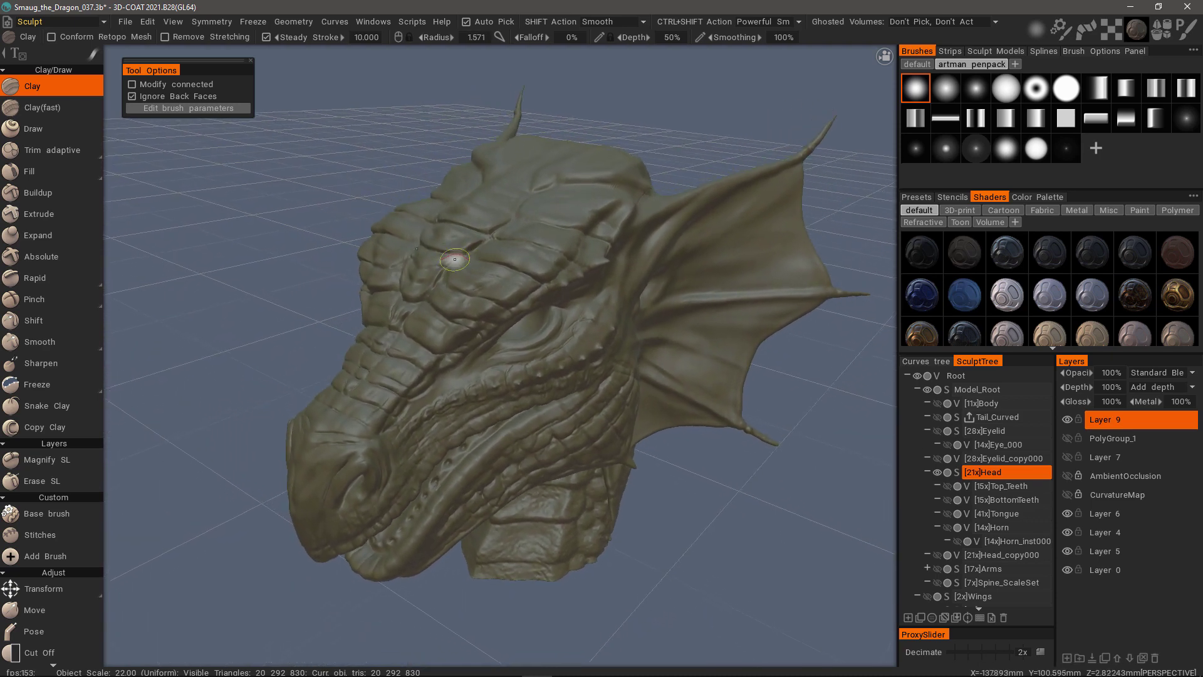
right_click_drag(448, 276, 422, 336, "alt")
left_click_drag(421, 336, 464, 345, "alt")
left_click_drag(406, 243, 438, 269, "alt")
Activate the Trim adaptive brush and inspect the brush shape curves of its Flatten effect
left_click(70, 152)
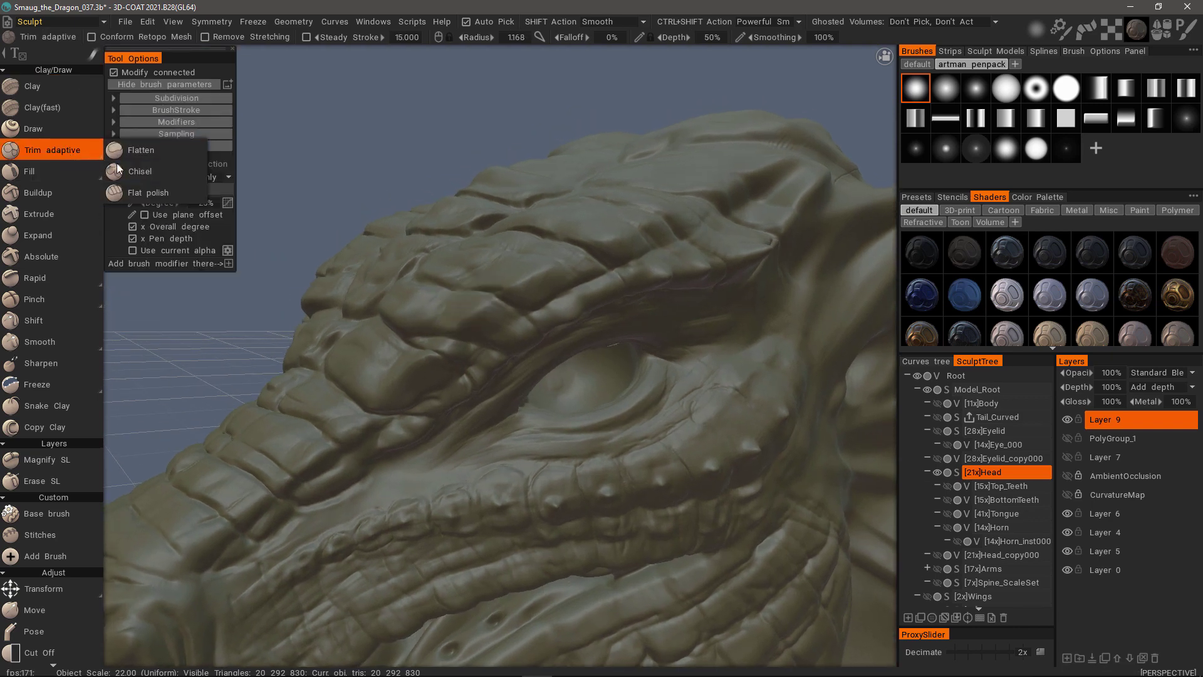
left_click_drag(191, 60, 170, 77)
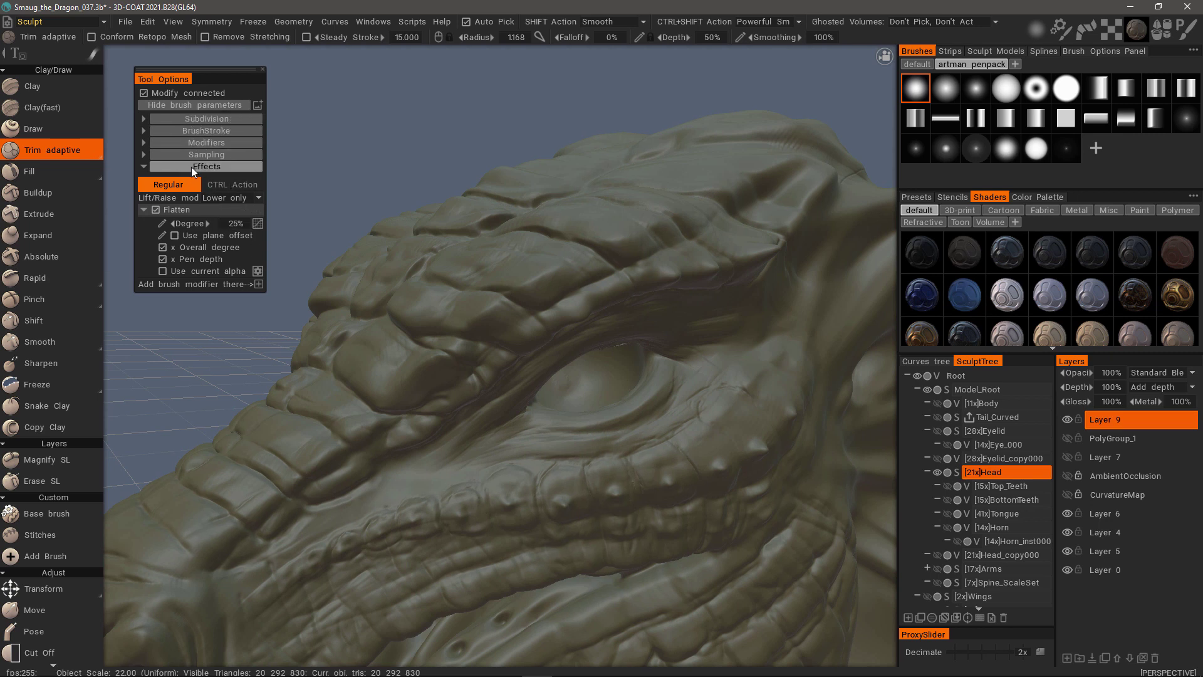
left_click(145, 167)
left_click(114, 149)
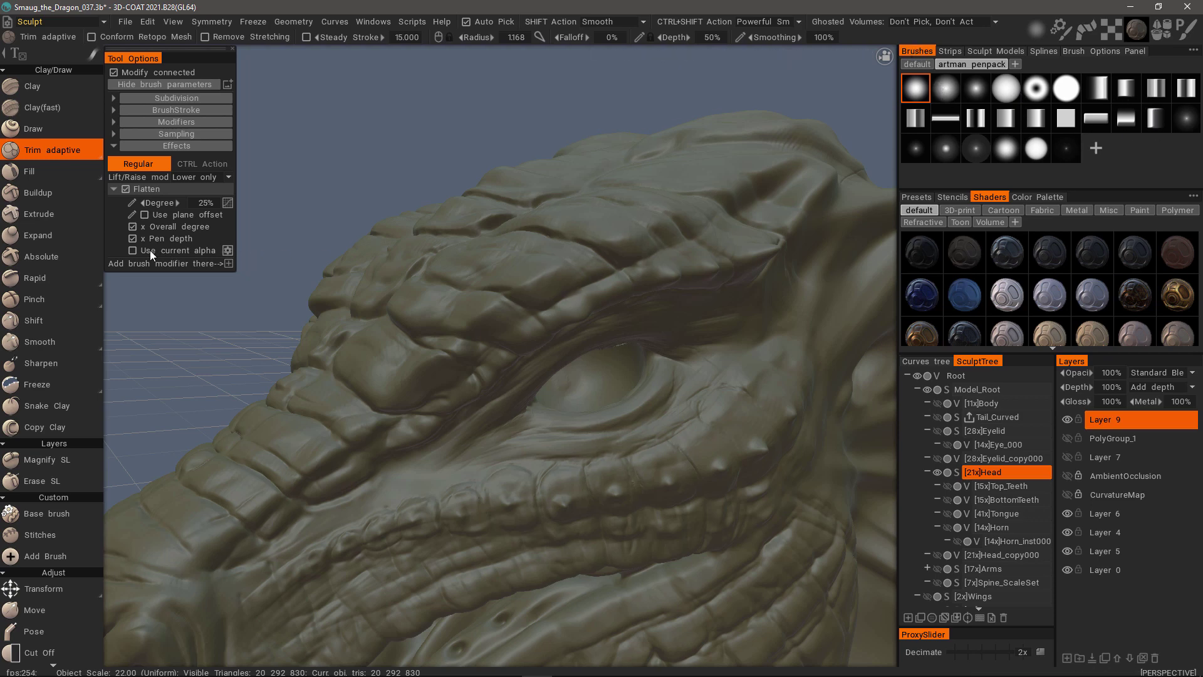
left_click(227, 250)
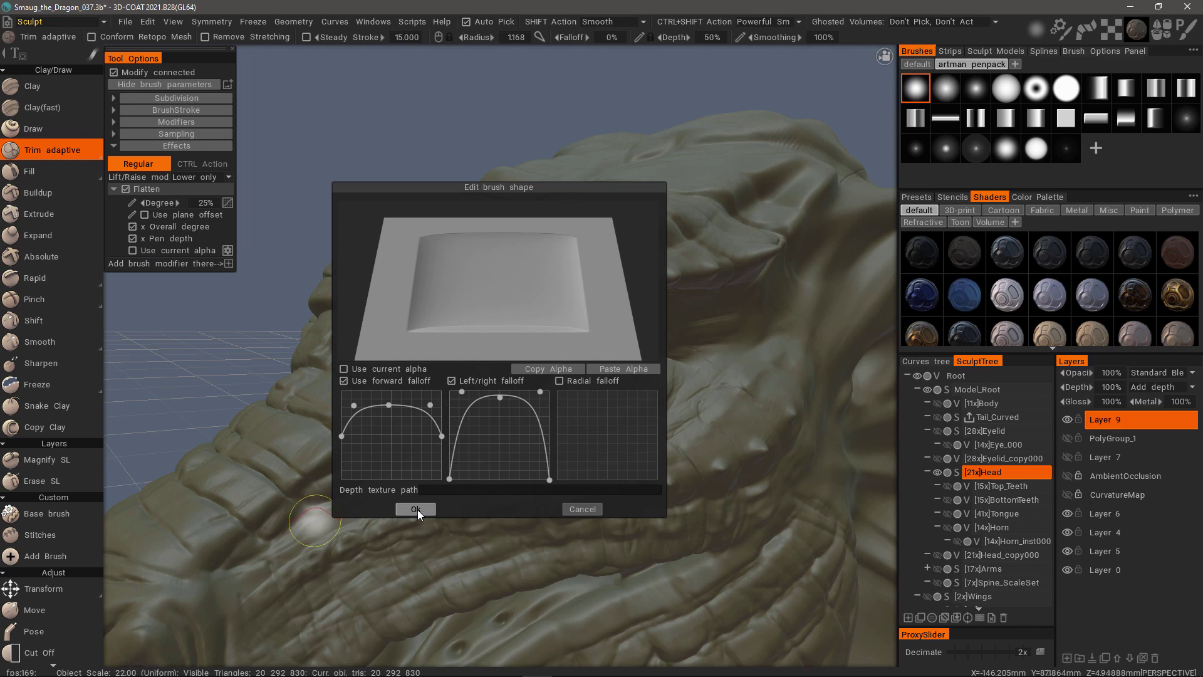
left_click(417, 510)
Trim the brow scales above the dragon's eye with short Trim adaptive strokes
mouse_move(403, 420)
left_mouse_down("alt")
mouse_move(398, 290)
mouse_move(488, 201)
mouse_move(339, 315)
left_mouse_up("alt")
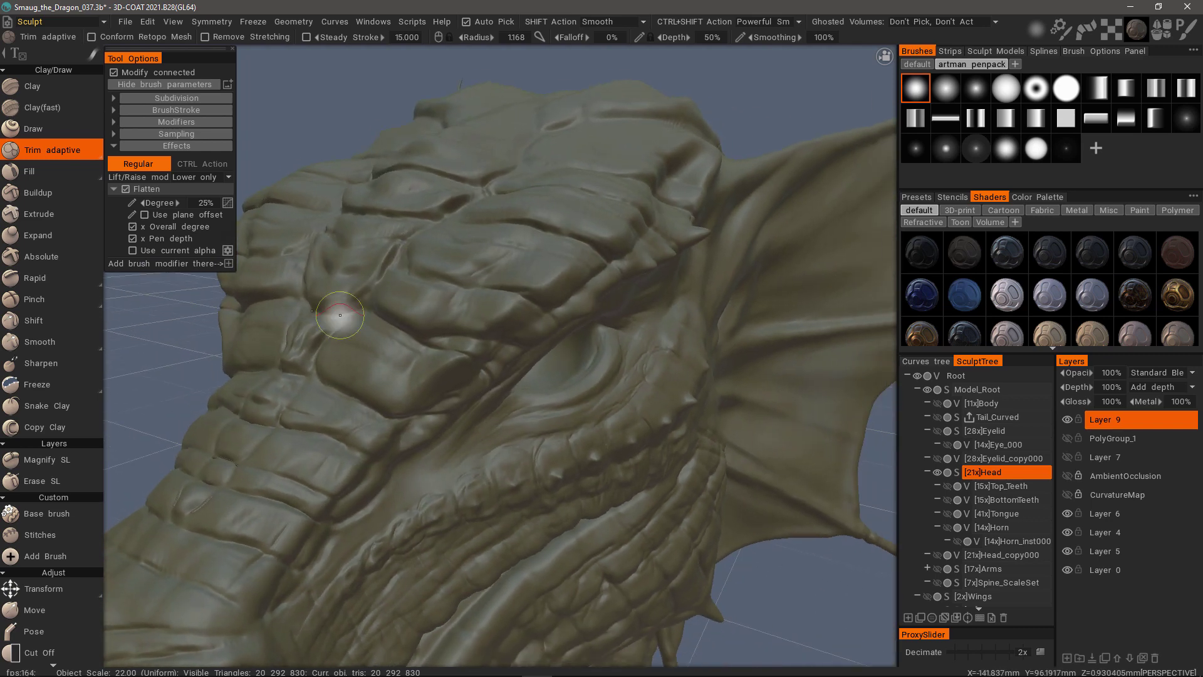
mouse_move(340, 314)
middle_mouse_down()
mouse_move(357, 285)
mouse_move(457, 376)
middle_mouse_up()
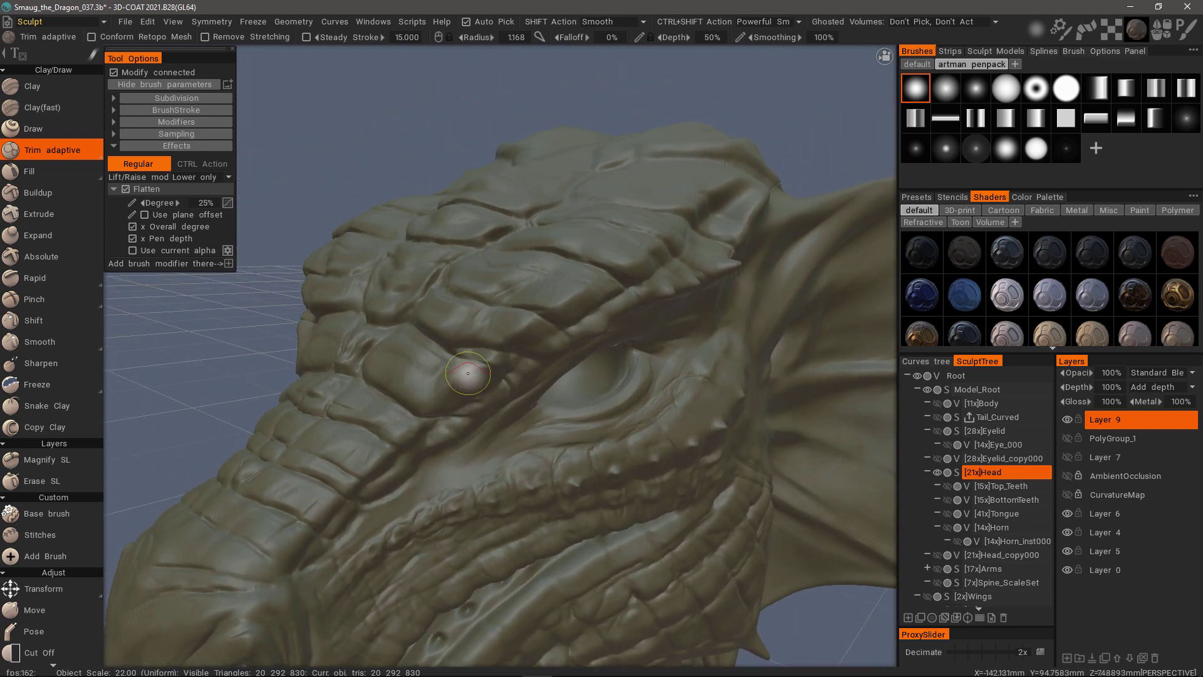
mouse_move(468, 374)
left_mouse_down()
mouse_move(483, 360)
mouse_move(431, 398)
left_mouse_up()
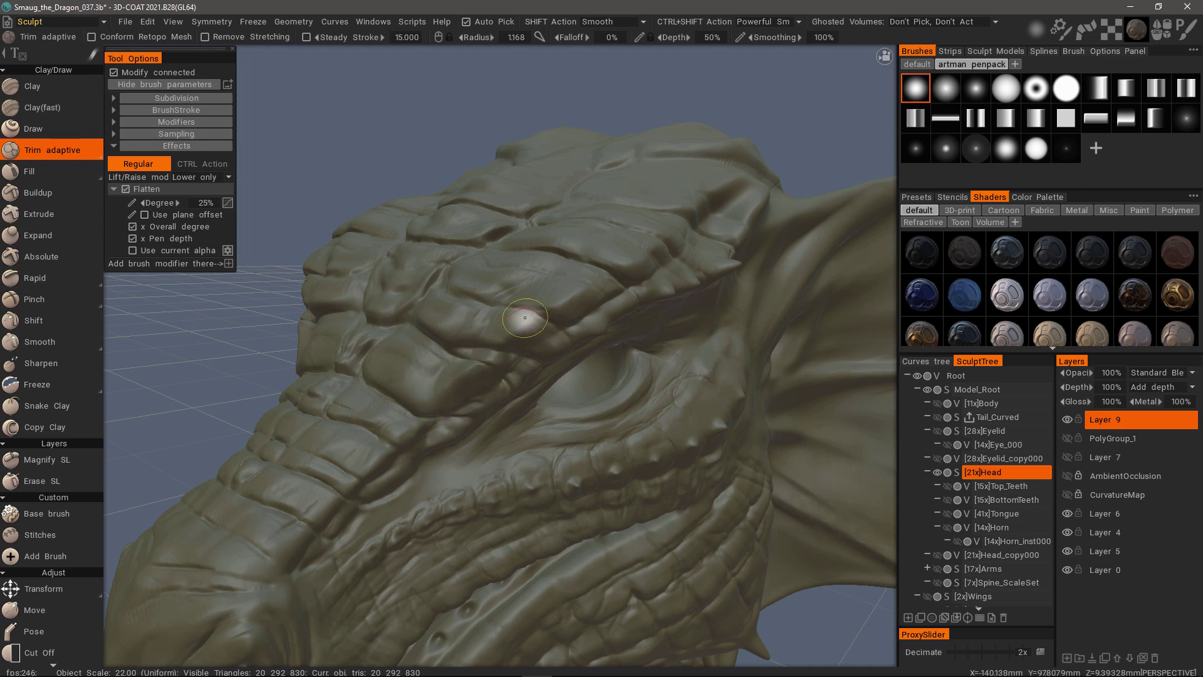
mouse_move(525, 318)
left_mouse_down()
mouse_move(564, 305)
mouse_move(501, 291)
mouse_move(567, 294)
mouse_move(513, 343)
mouse_move(524, 326)
mouse_move(511, 329)
mouse_move(530, 328)
left_mouse_up()
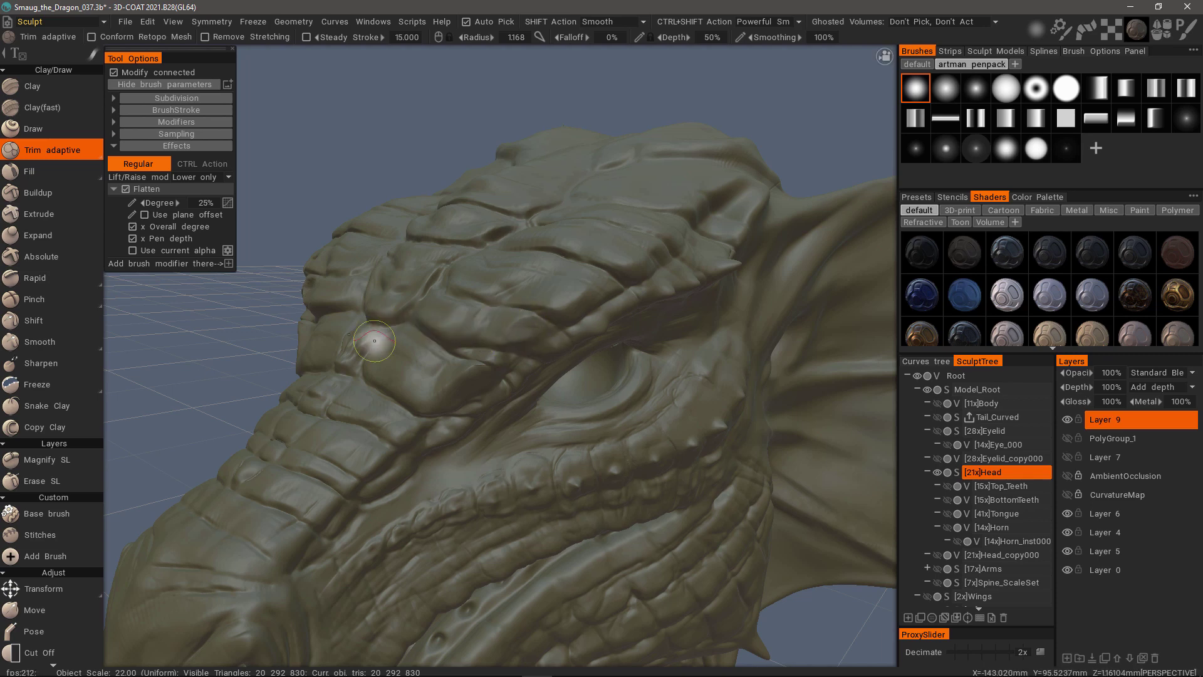
left_click_drag(375, 343, 367, 370)
mouse_move(297, 305)
left_mouse_down()
mouse_move(397, 283)
mouse_move(430, 311)
left_mouse_up()
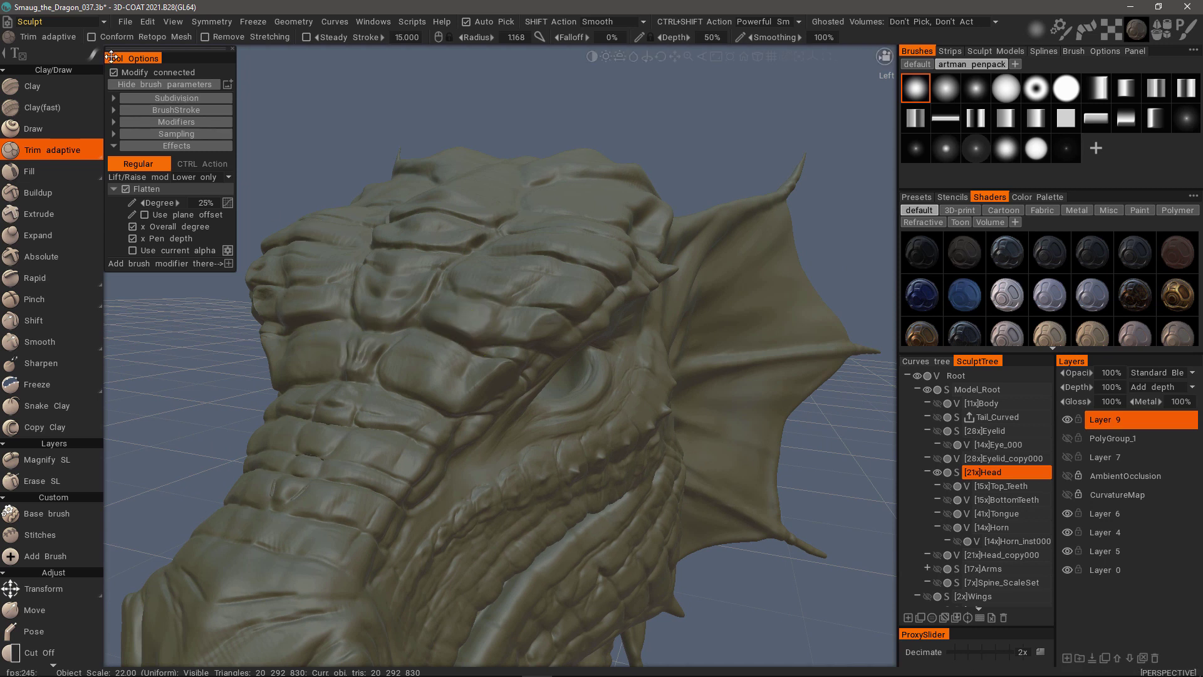
mouse_move(93, 61)
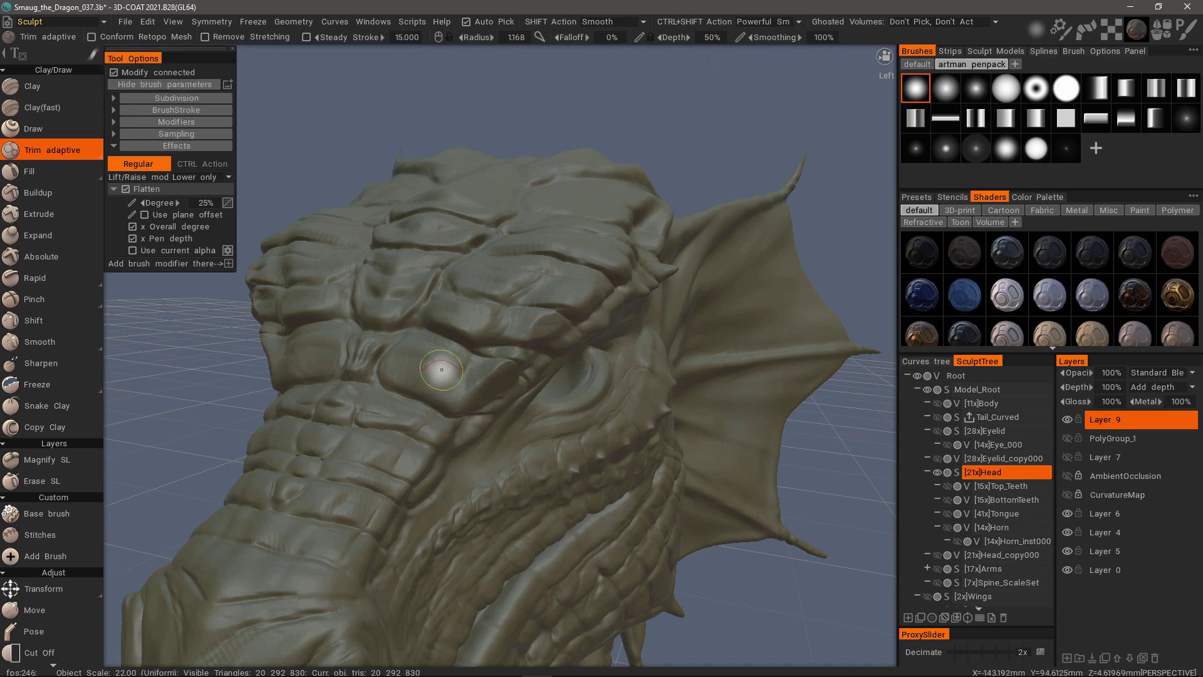
left_click_drag(453, 334, 532, 320, "alt")
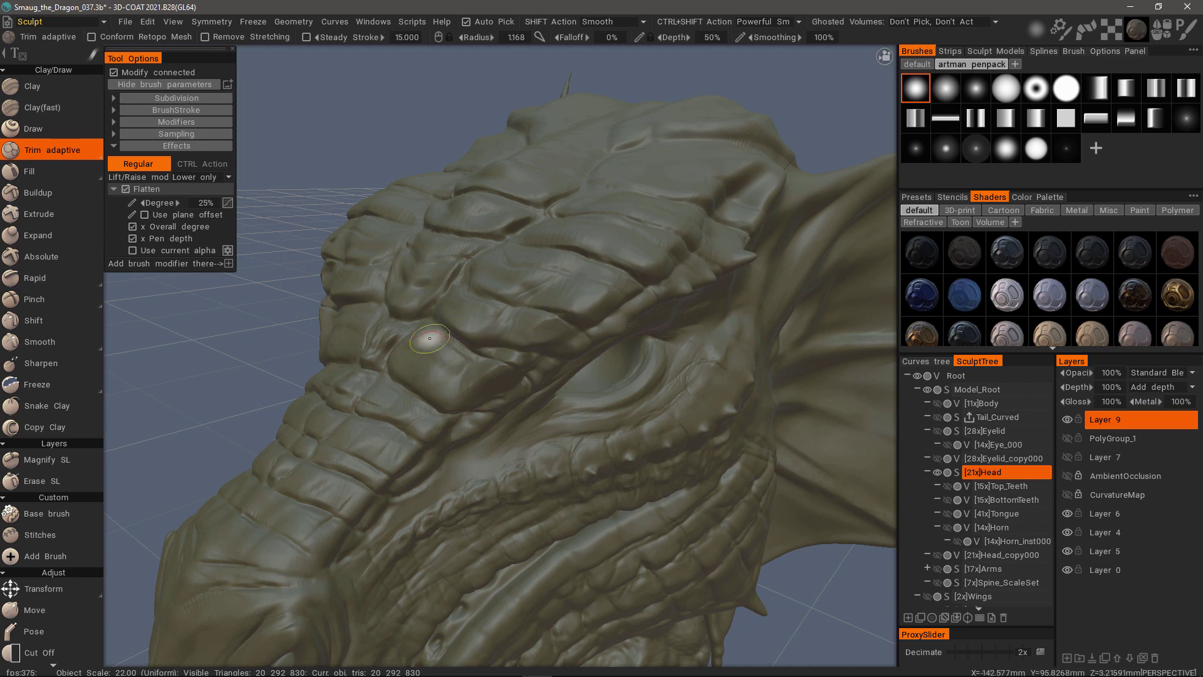
Enable Show "Overall degree" among the Trim adaptive modifiers and check the Degree slider in the compact brush options
mouse_move(142, 186)
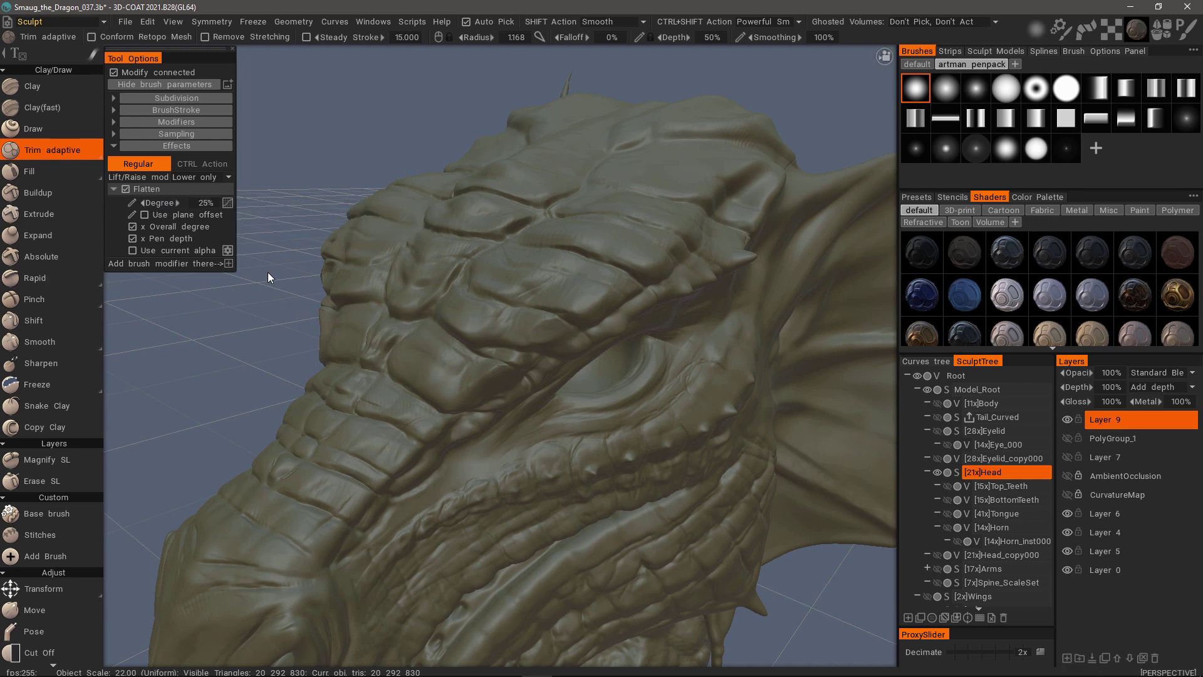
left_click(173, 122)
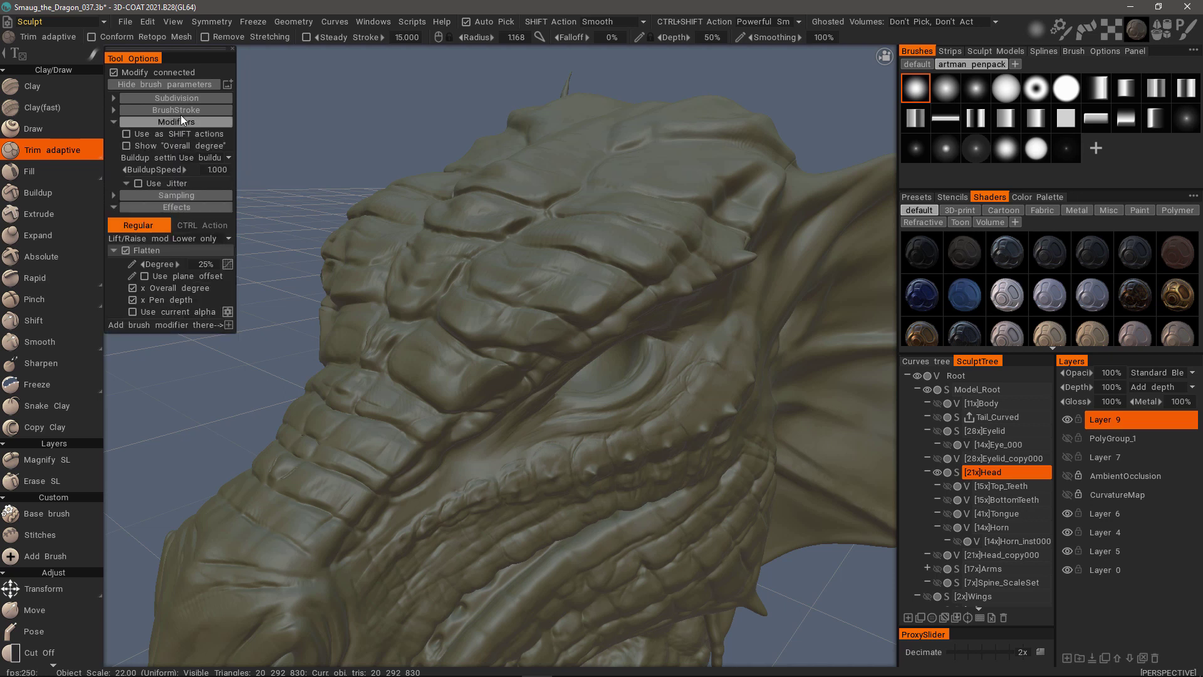
left_click(127, 145)
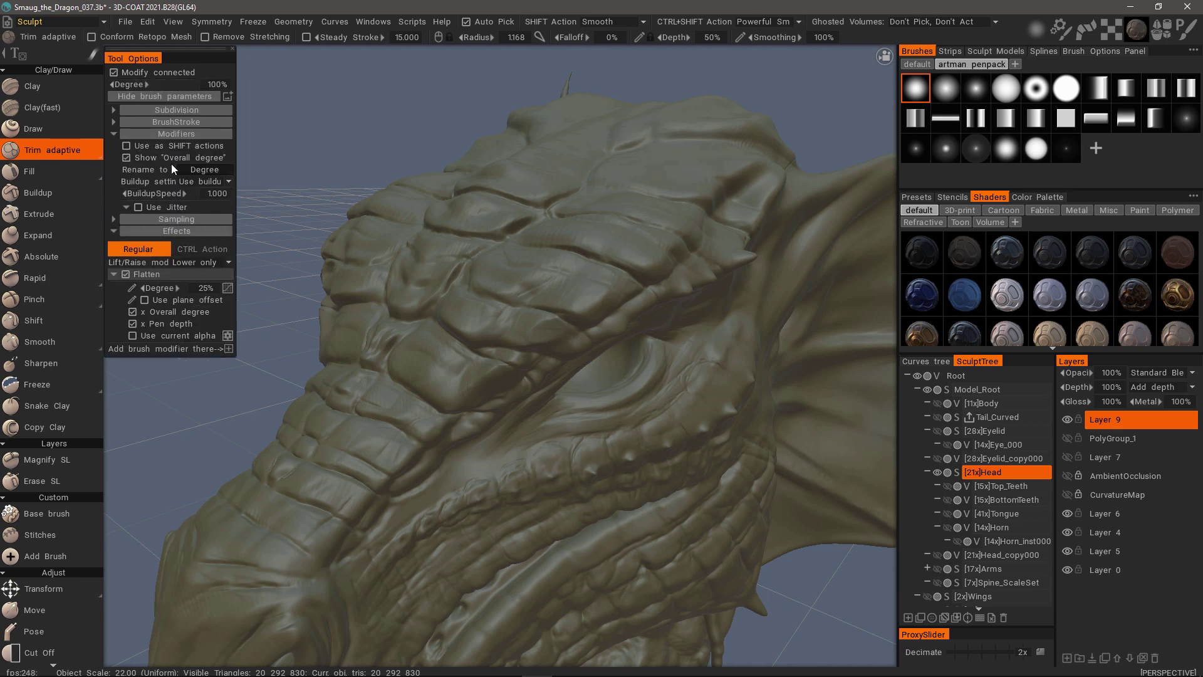
left_click(171, 97)
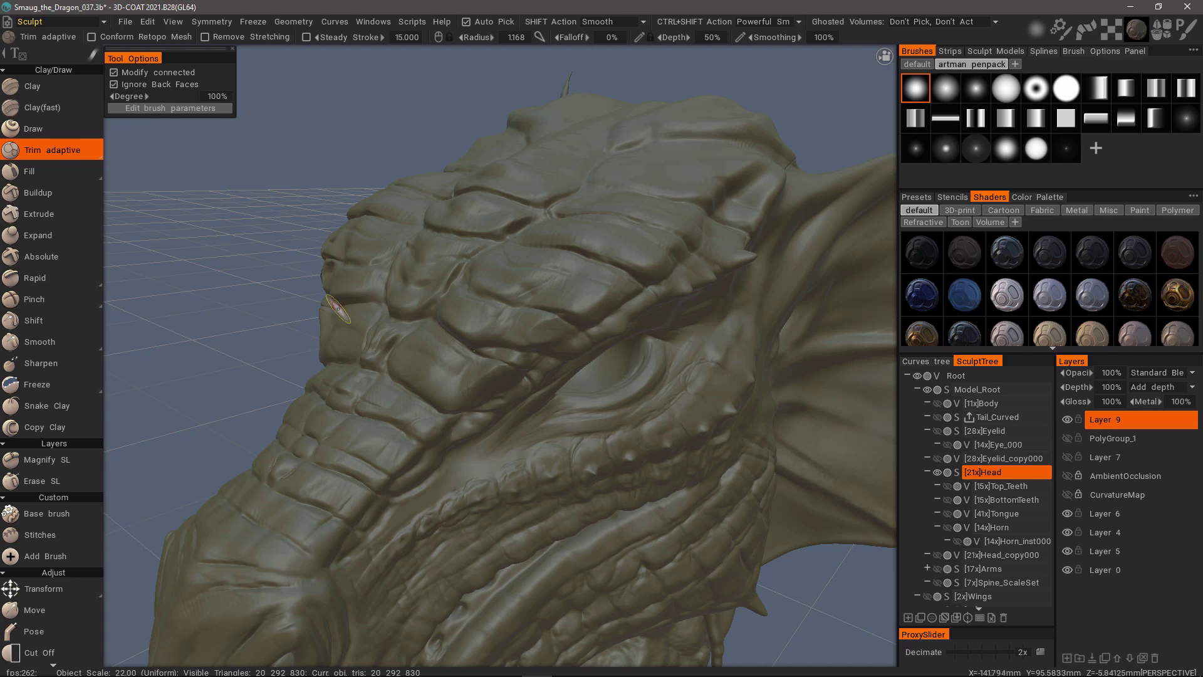
left_click(185, 108)
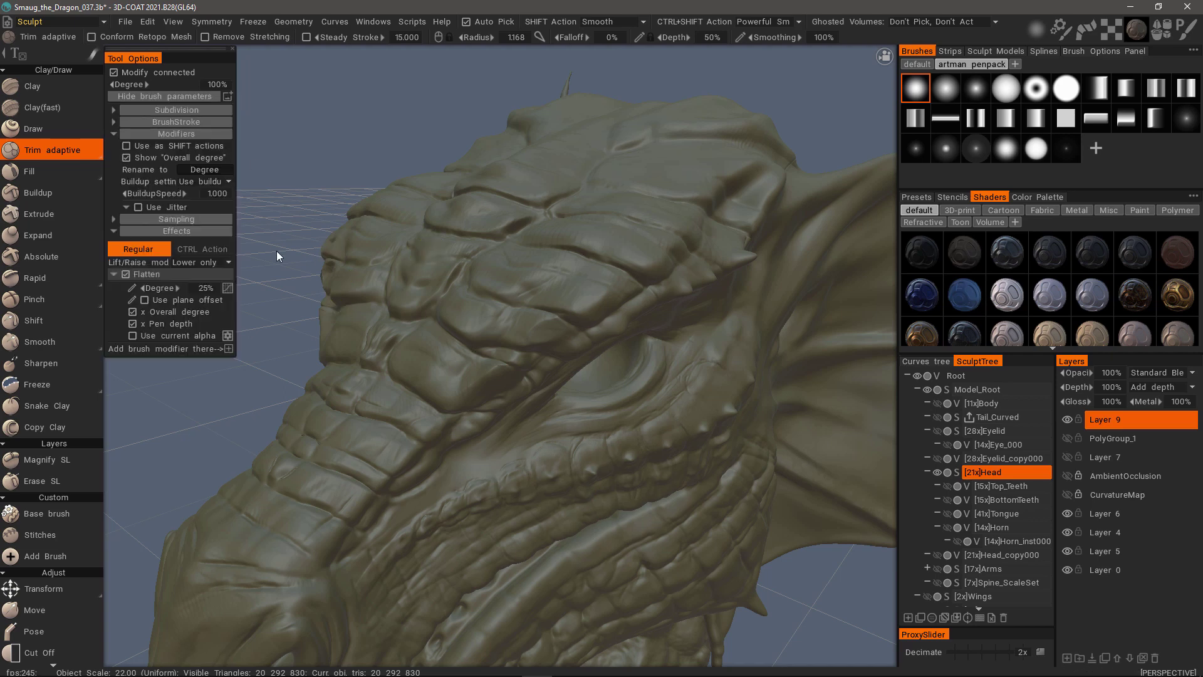
left_click(114, 135)
Switch to the Flatten brush and flatten the scales on the brow above the eye
left_click_drag(347, 281, 458, 300, "alt")
mouse_move(61, 151)
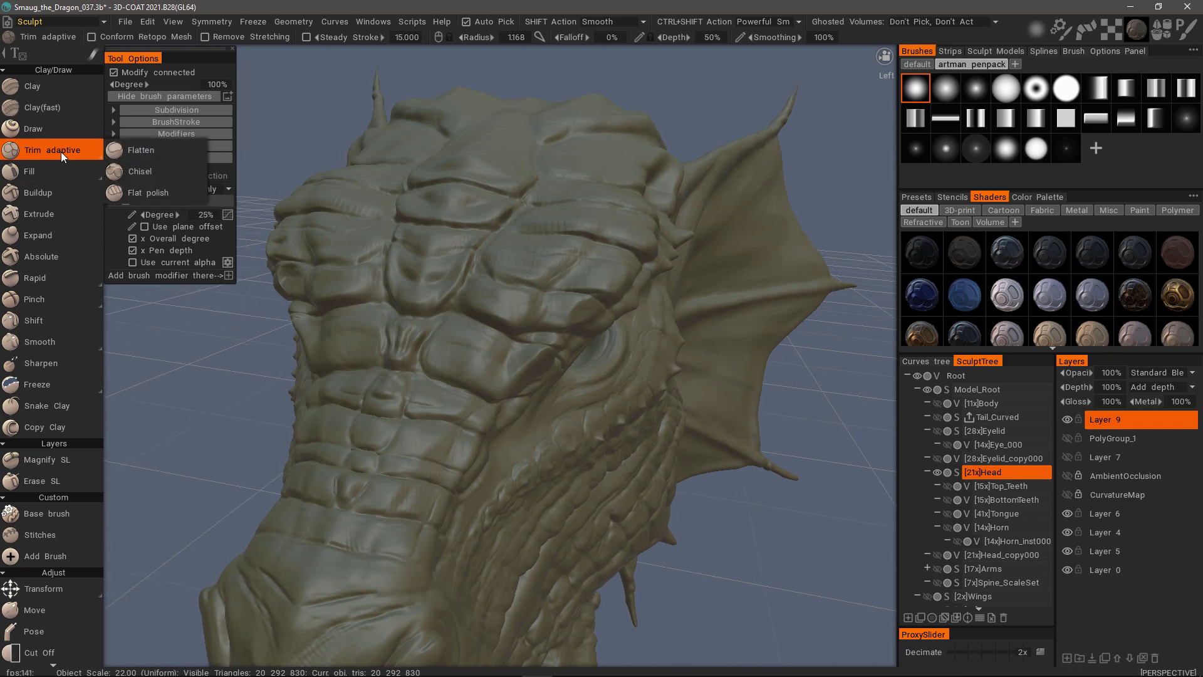
left_click(136, 148)
mouse_move(351, 206)
left_mouse_down("alt")
mouse_move(374, 174)
mouse_move(539, 257)
mouse_move(620, 281)
mouse_move(734, 232)
left_mouse_up("alt")
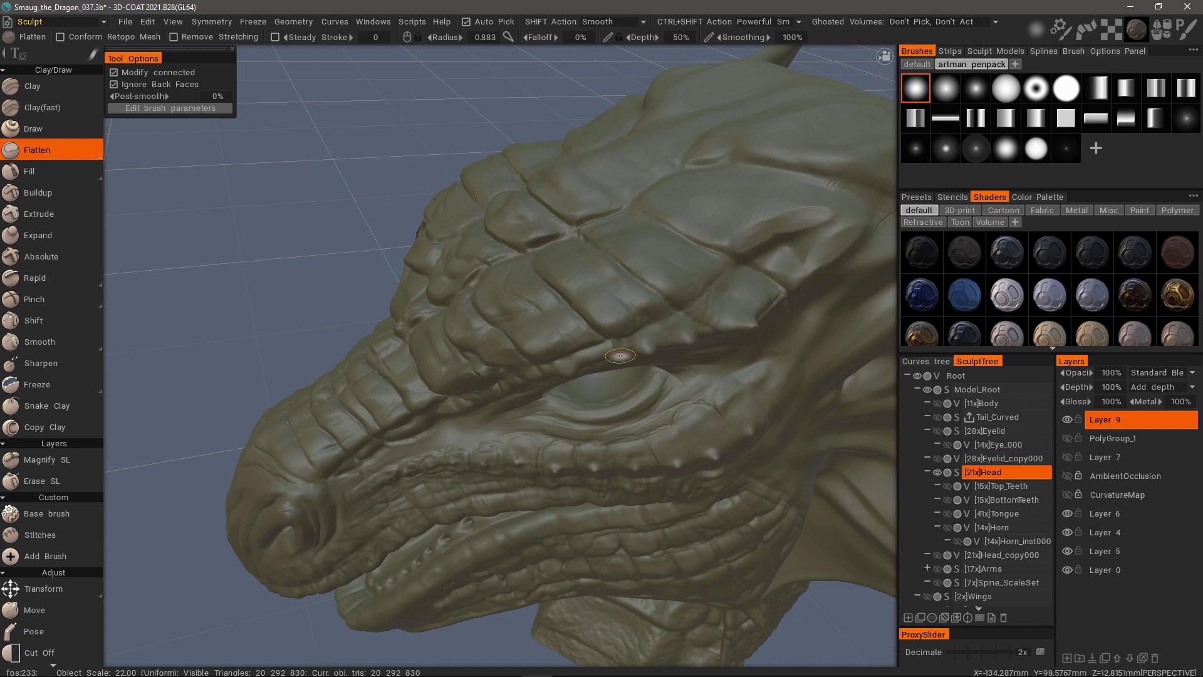
mouse_move(307, 327)
left_mouse_down()
mouse_move(163, 111)
mouse_move(85, 142)
mouse_move(388, 217)
mouse_move(514, 226)
mouse_move(719, 201)
mouse_move(702, 263)
left_mouse_up()
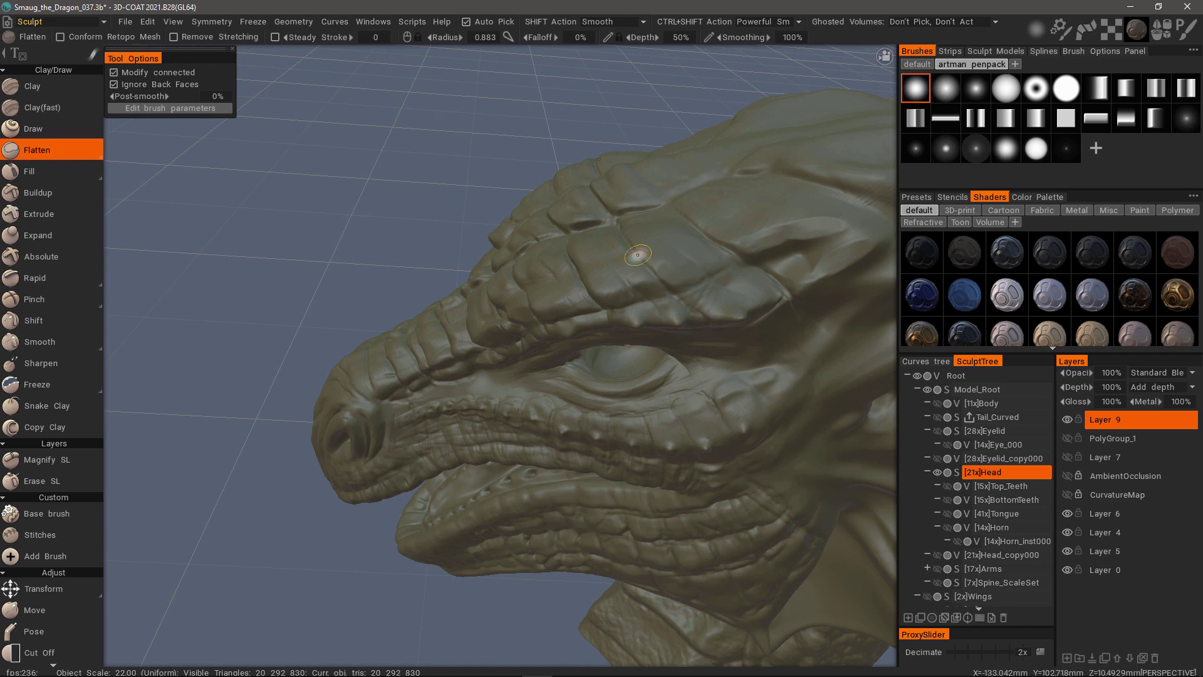
left_click_drag(593, 270, 813, 227, "alt")
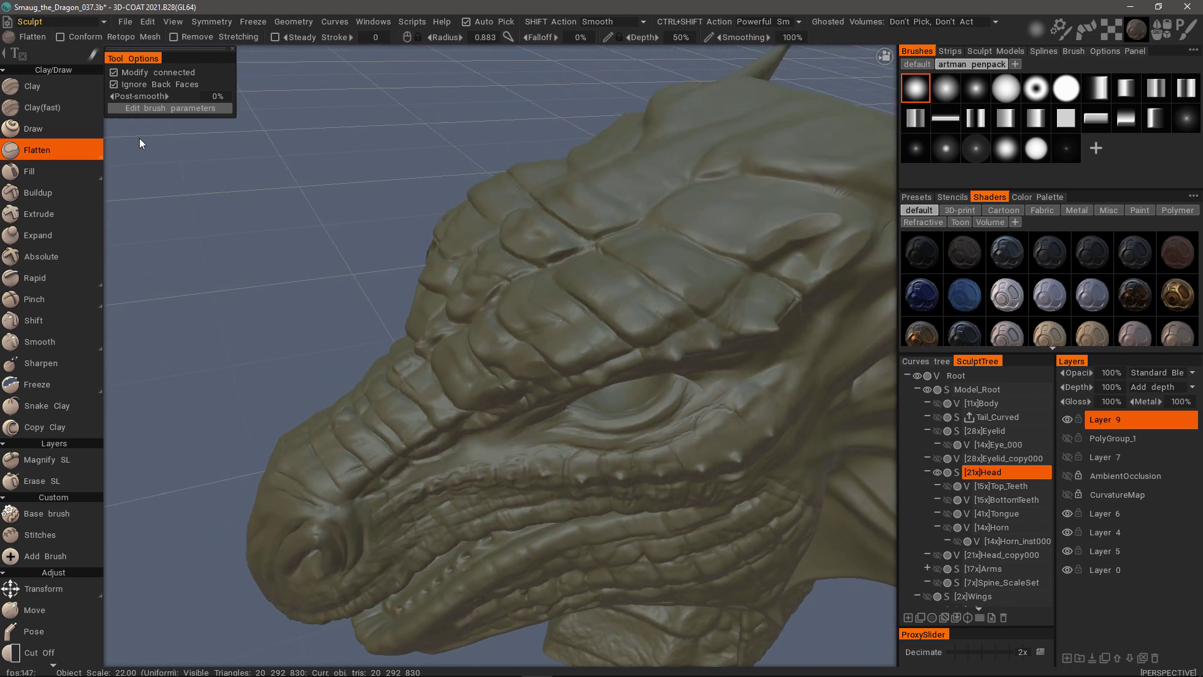
Switch to the Chisel brush, set its radius to 1.369, and sharpen the ridges of the ear fin
mouse_move(61, 156)
left_click(139, 171)
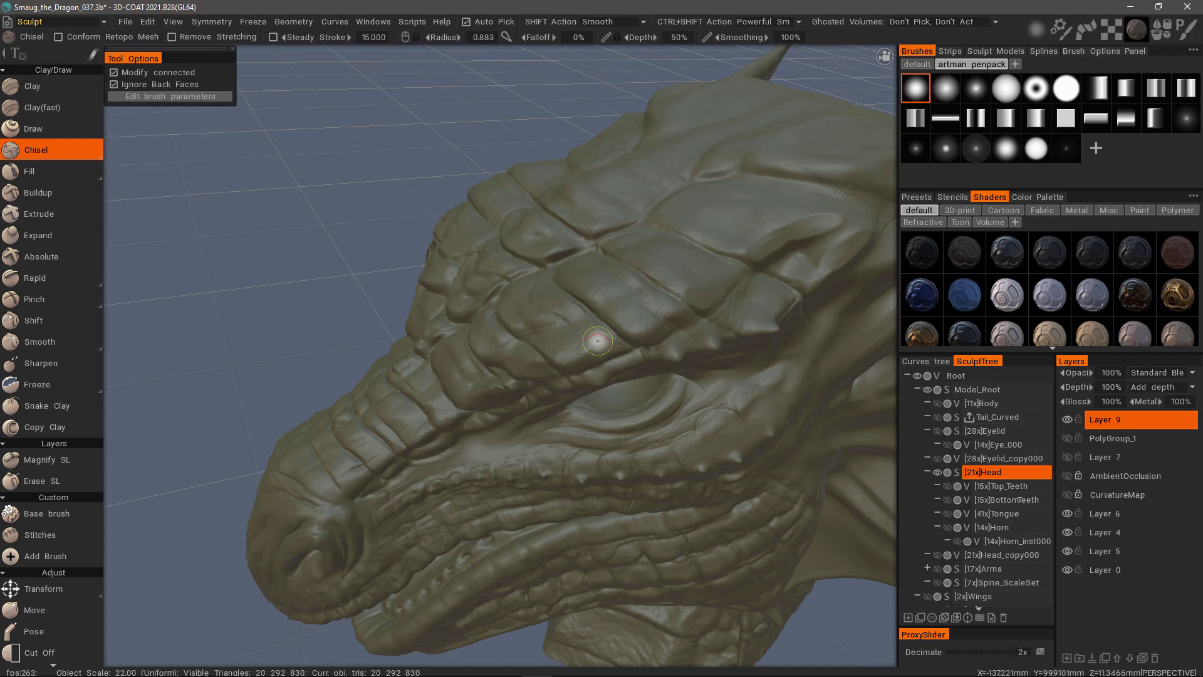
left_click_drag(157, 188, 409, 246)
mouse_move(62, 151)
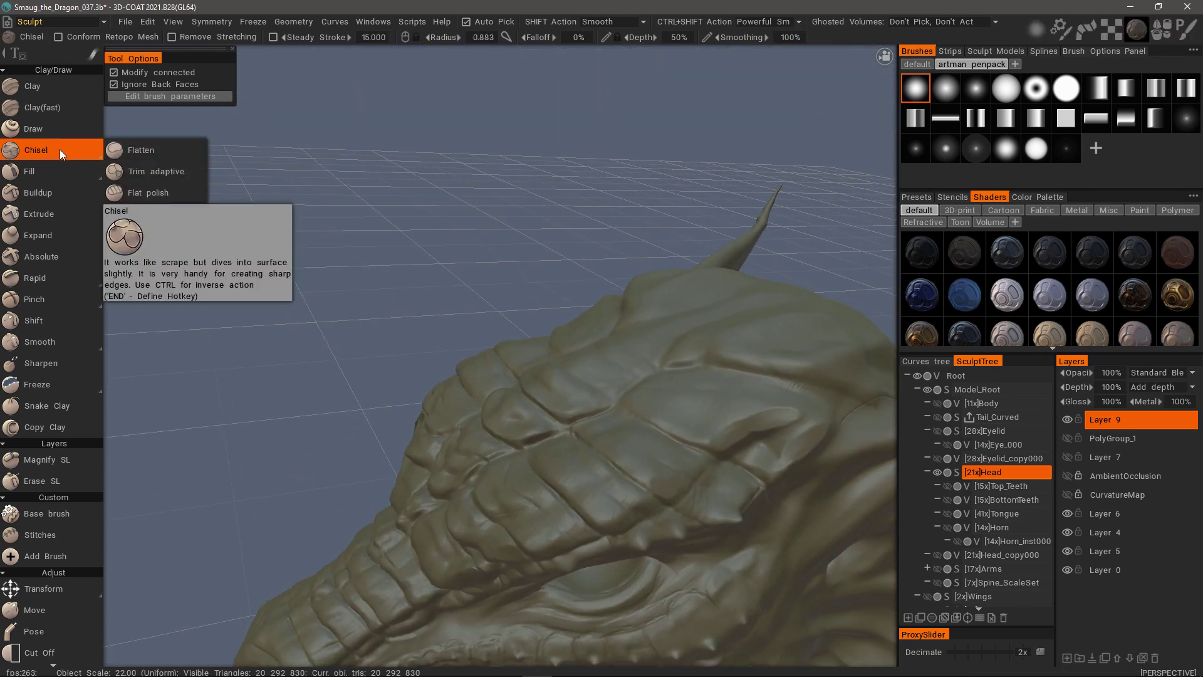
mouse_move(282, 228)
left_mouse_down()
mouse_move(607, 359)
mouse_move(667, 353)
mouse_move(646, 375)
mouse_move(665, 382)
left_mouse_up()
right_click_drag(670, 382, 678, 382)
mouse_move(742, 393)
left_mouse_down()
mouse_move(701, 379)
mouse_move(727, 389)
left_mouse_up()
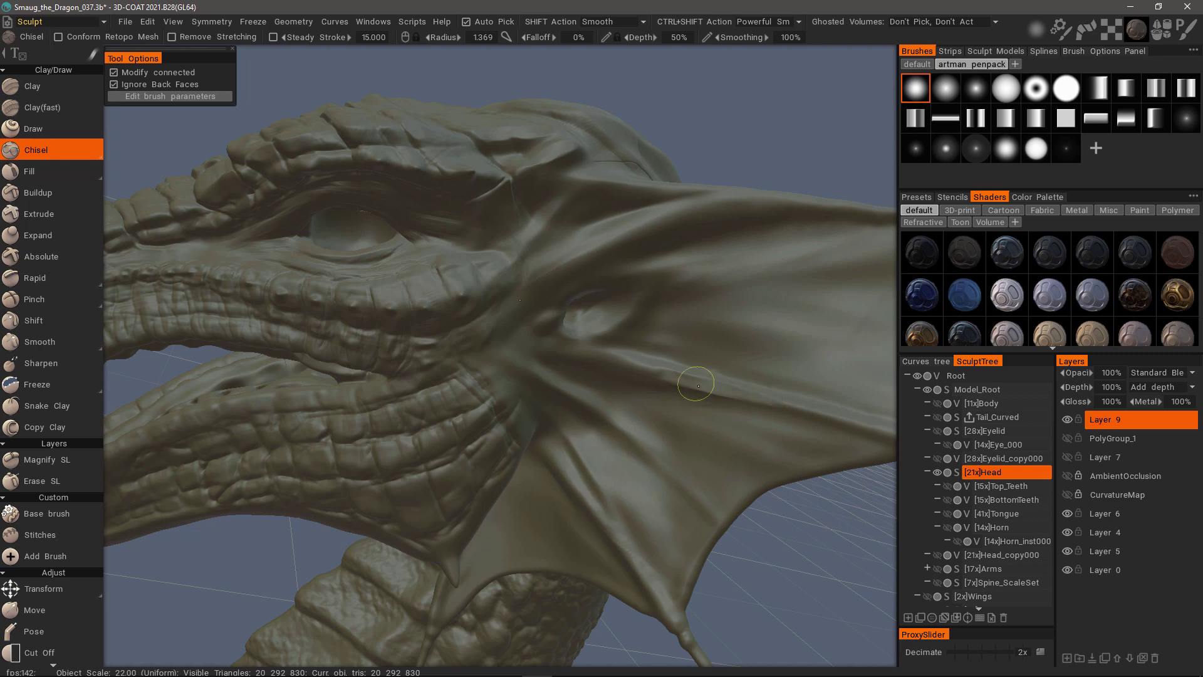
mouse_move(699, 383)
left_mouse_down()
mouse_move(720, 389)
mouse_move(537, 438)
mouse_move(544, 427)
mouse_move(628, 524)
left_mouse_up()
Activate the Flat polish brush for the scales of the dragon's brow and snout
mouse_move(510, 483)
middle_mouse_down()
mouse_move(622, 365)
mouse_move(663, 348)
middle_mouse_up()
scroll(663, 347, "down", 5)
mouse_move(77, 152)
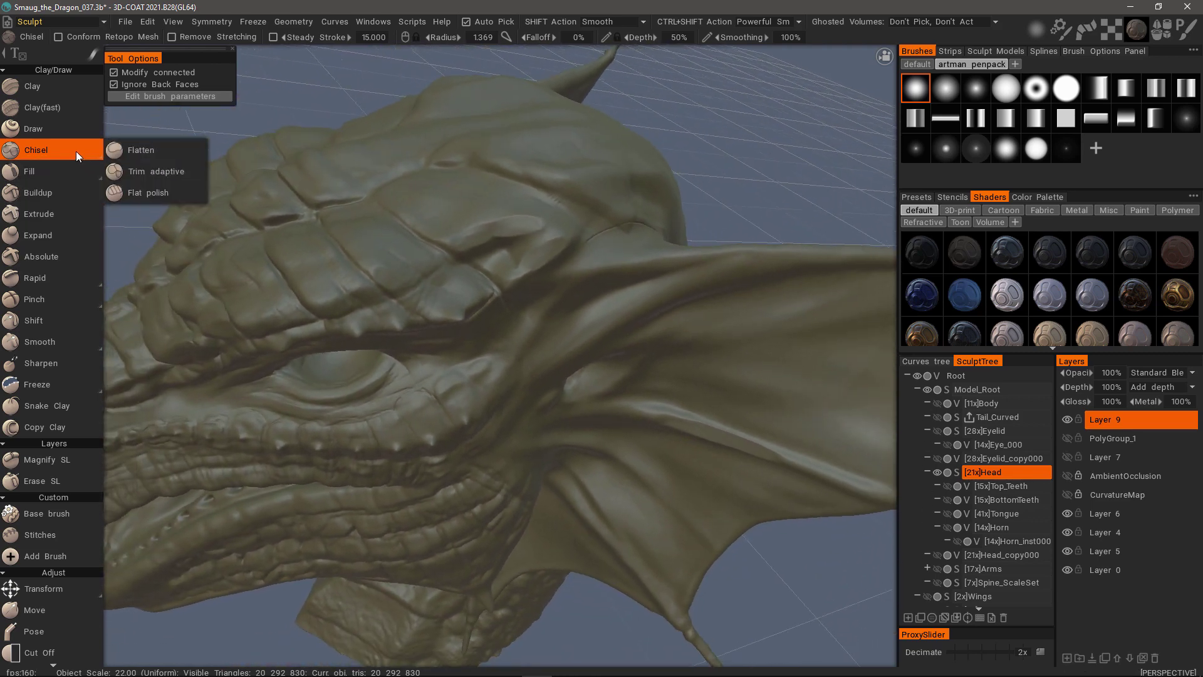
left_click(144, 193)
mouse_move(205, 225)
middle_mouse_down()
mouse_move(481, 250)
mouse_move(414, 289)
middle_mouse_up()
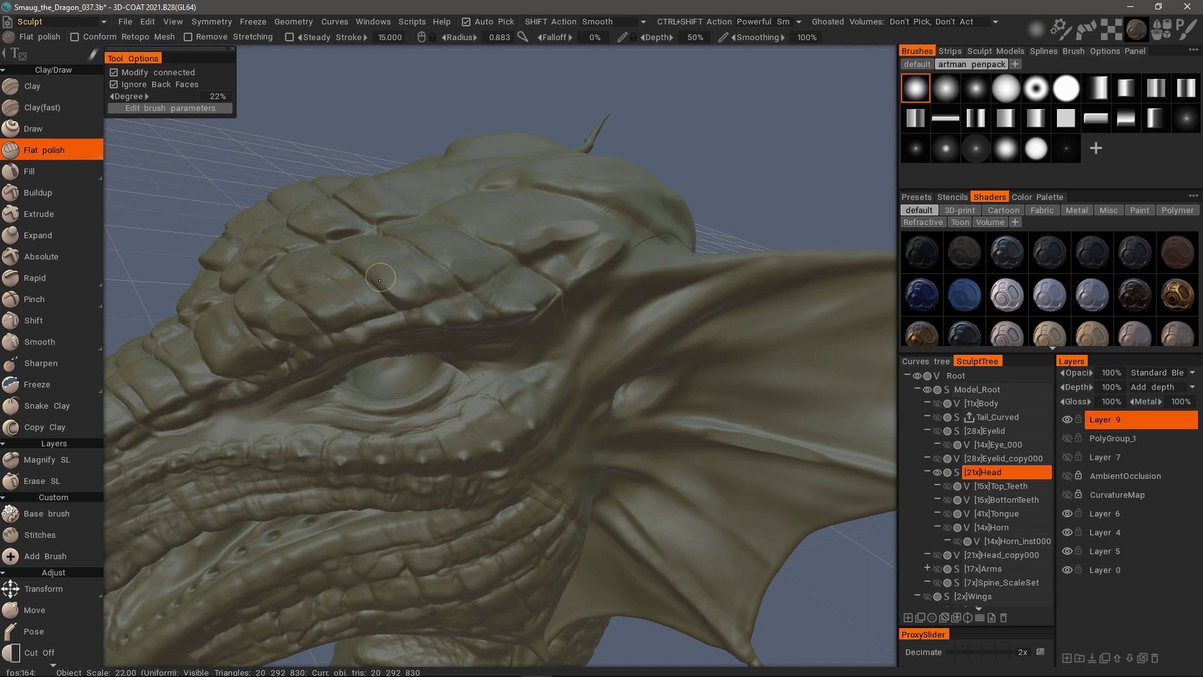
mouse_move(407, 302)
middle_mouse_down()
mouse_move(343, 317)
mouse_move(445, 319)
mouse_move(368, 344)
mouse_move(442, 313)
middle_mouse_up()
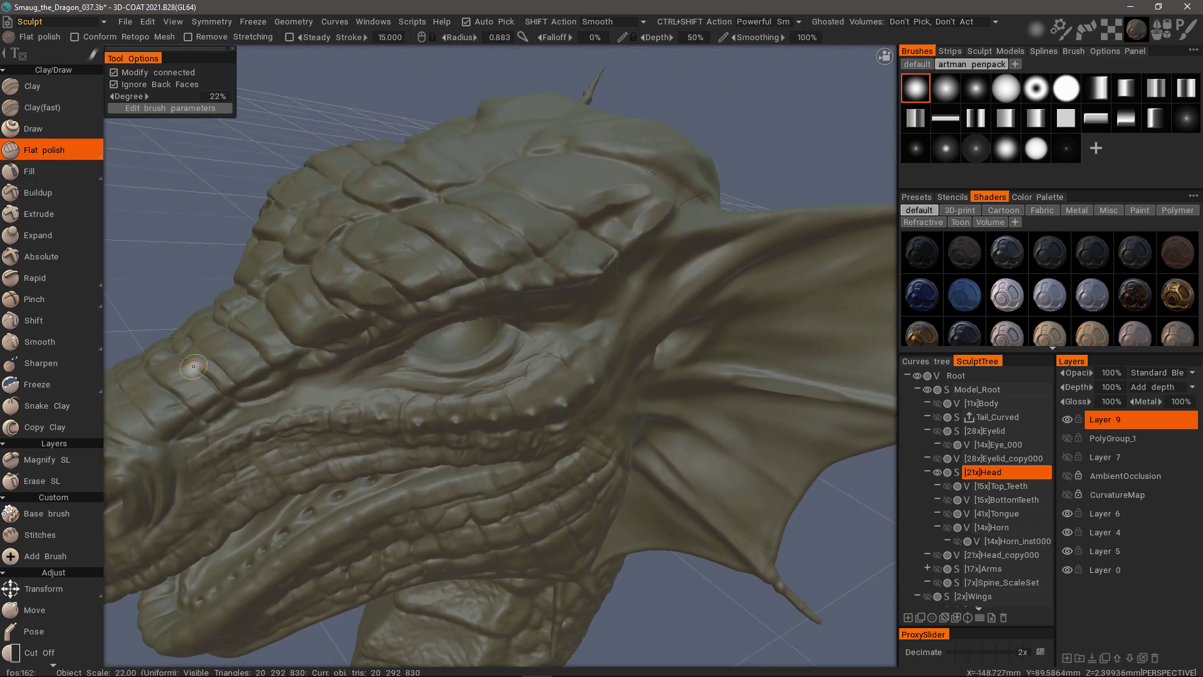
Show the Flat polish brush parameters and add a Relax modifier to its effects
mouse_move(79, 158)
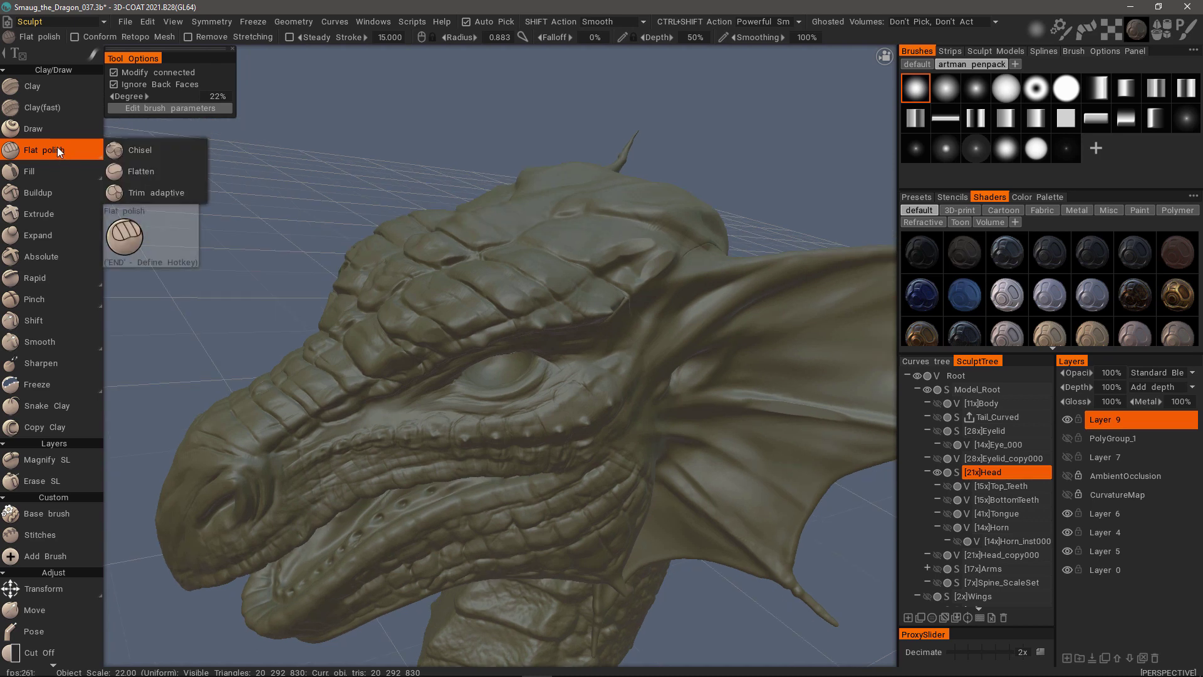
left_click(166, 109)
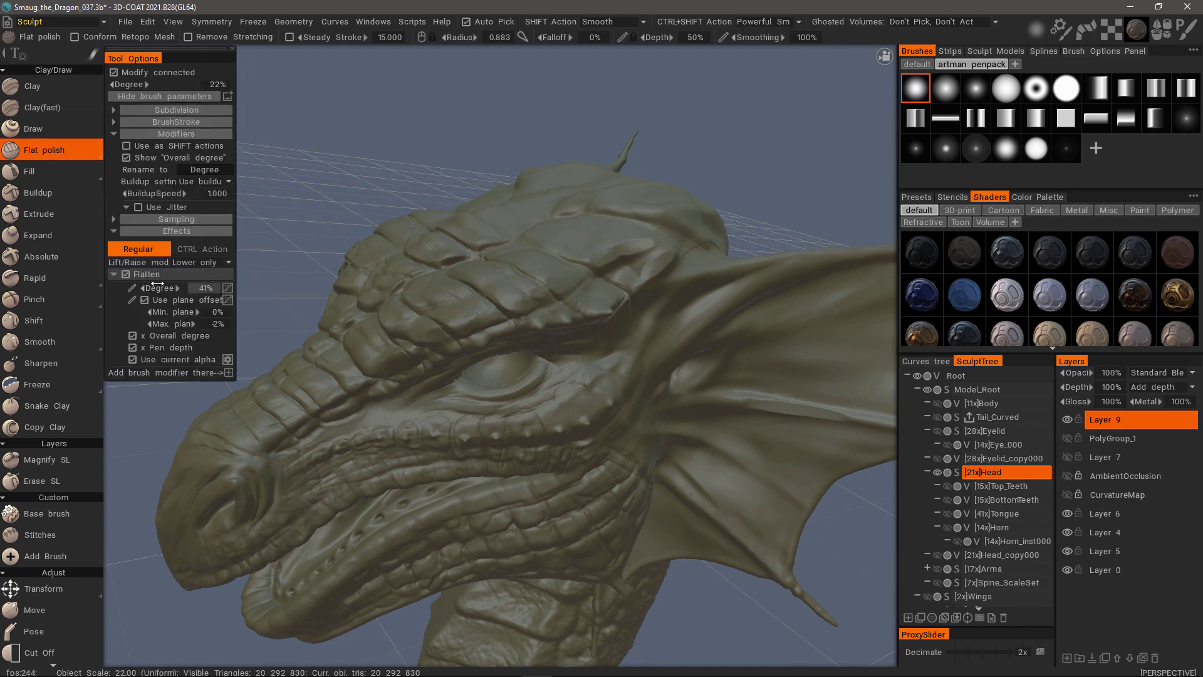
left_click(228, 374)
left_click(198, 442)
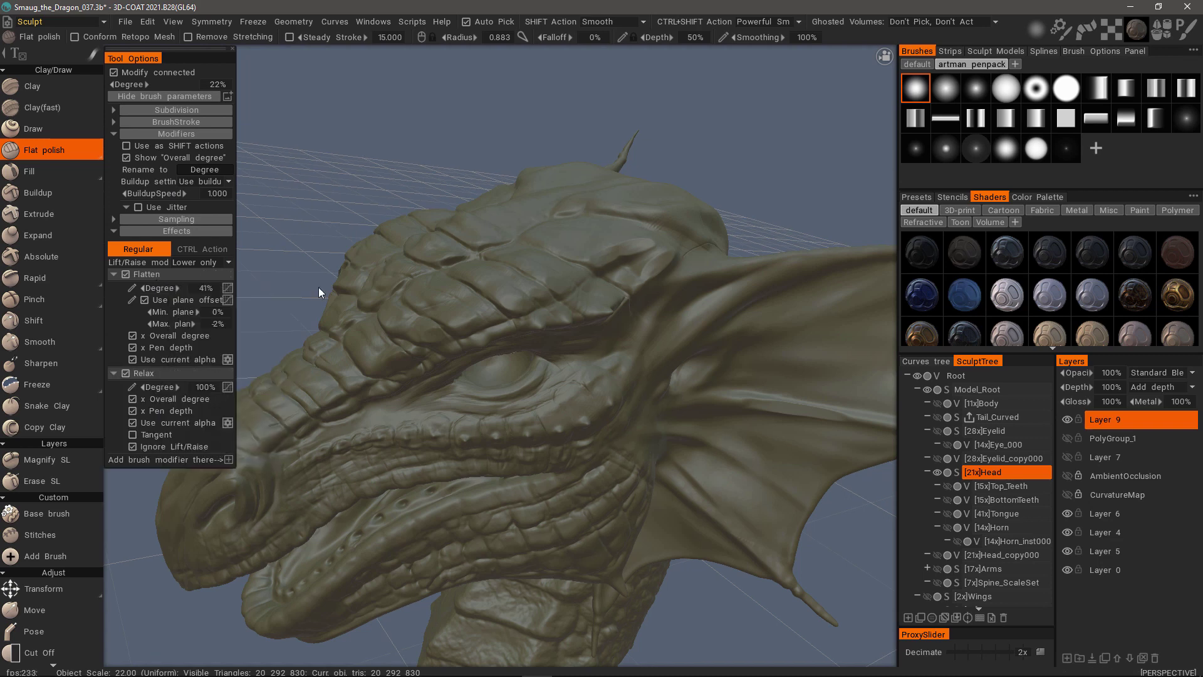
Set the Flatten modifier's degree to 27% and switch its plane offset to a single value of 7%
left_click_drag(318, 287, 401, 314, "alt")
mouse_move(401, 313)
right_mouse_down("alt")
mouse_move(497, 319)
mouse_move(560, 251)
right_mouse_up("alt")
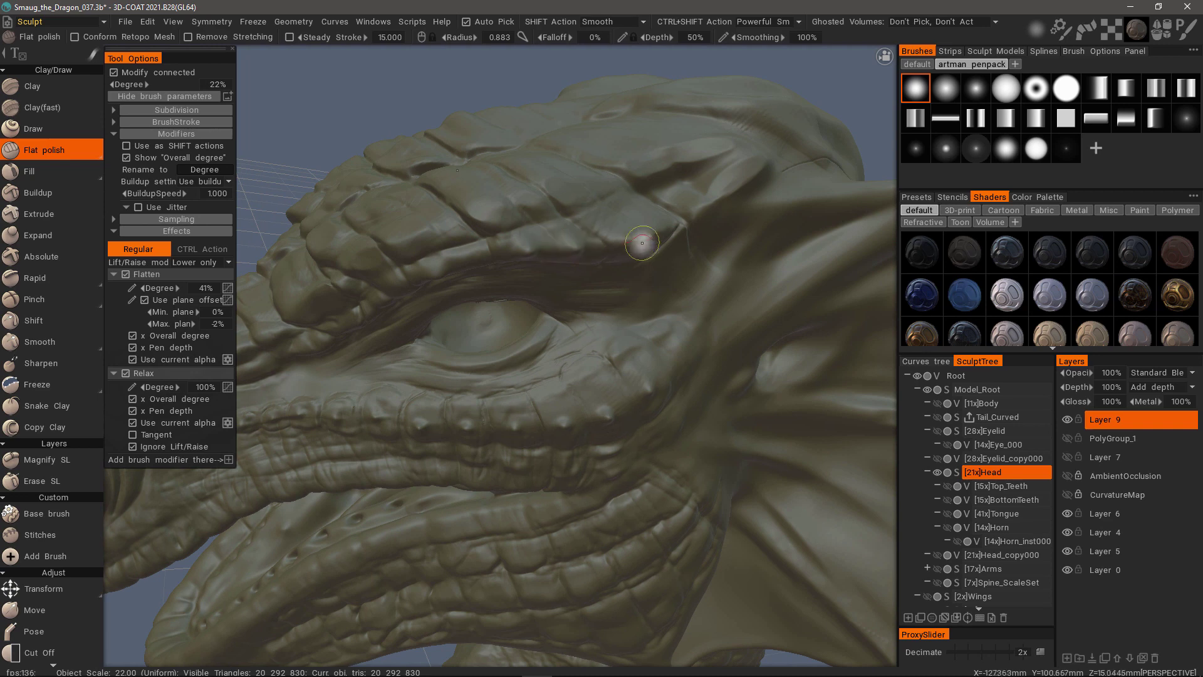
mouse_move(529, 240)
left_mouse_down("alt")
mouse_move(629, 253)
mouse_move(639, 287)
left_mouse_up("alt")
left_click_drag(154, 288, 144, 288)
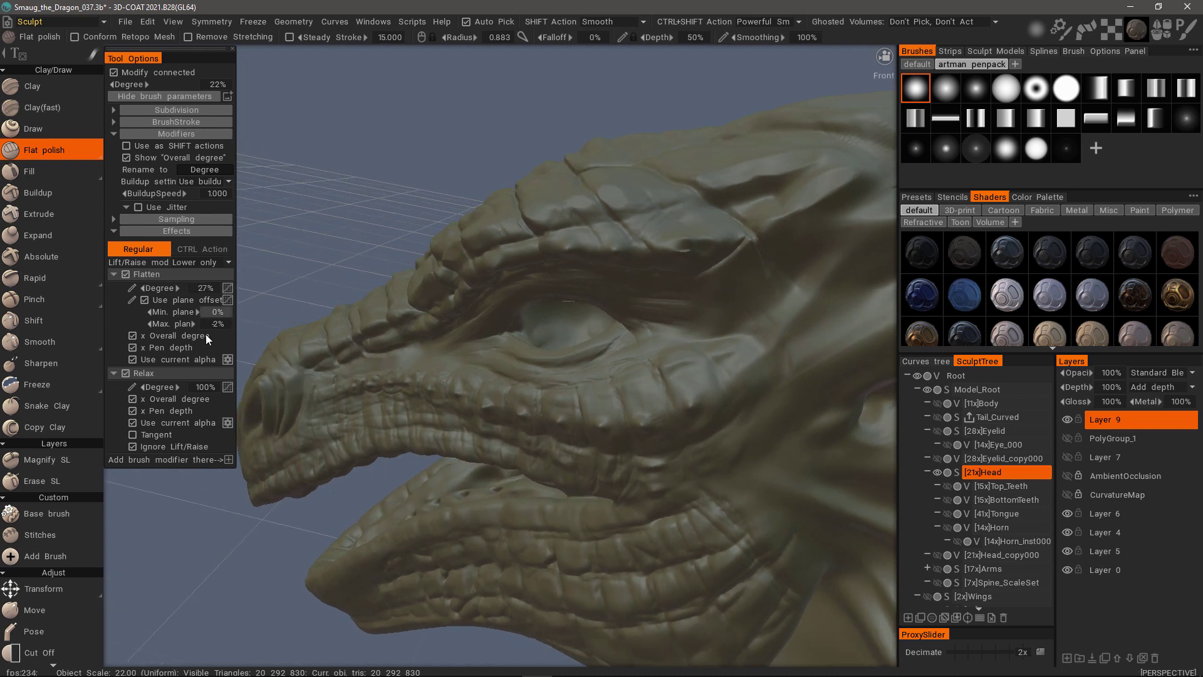
left_click(131, 301)
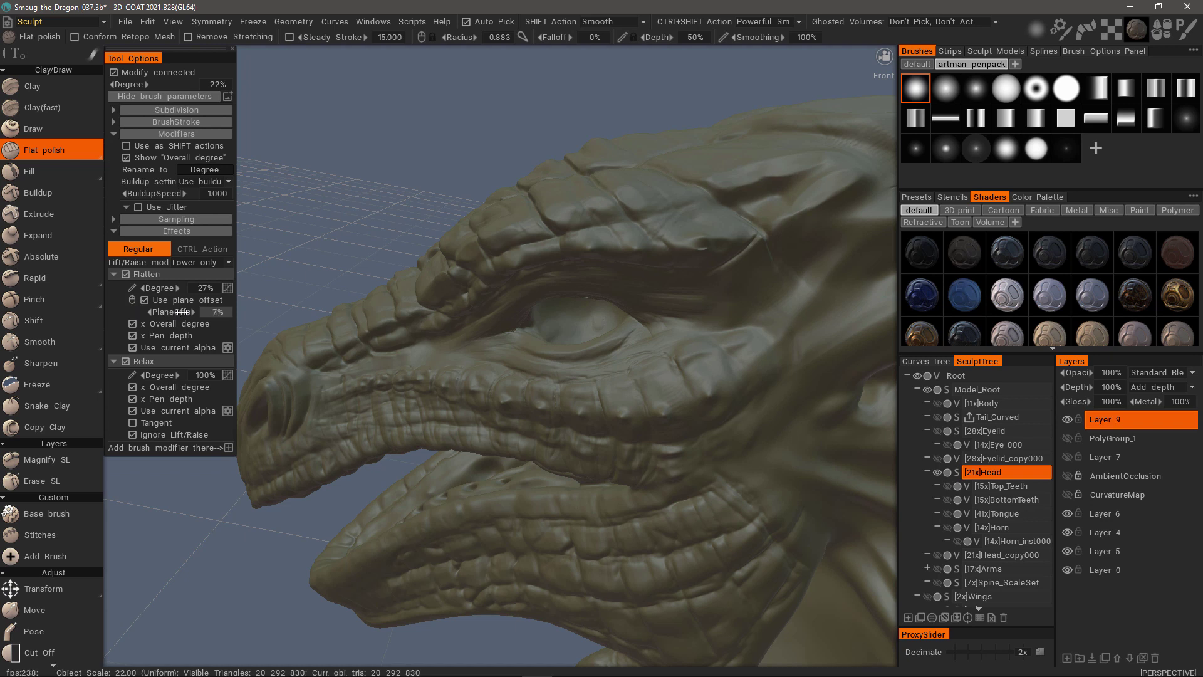
left_click_drag(262, 295, 282, 351)
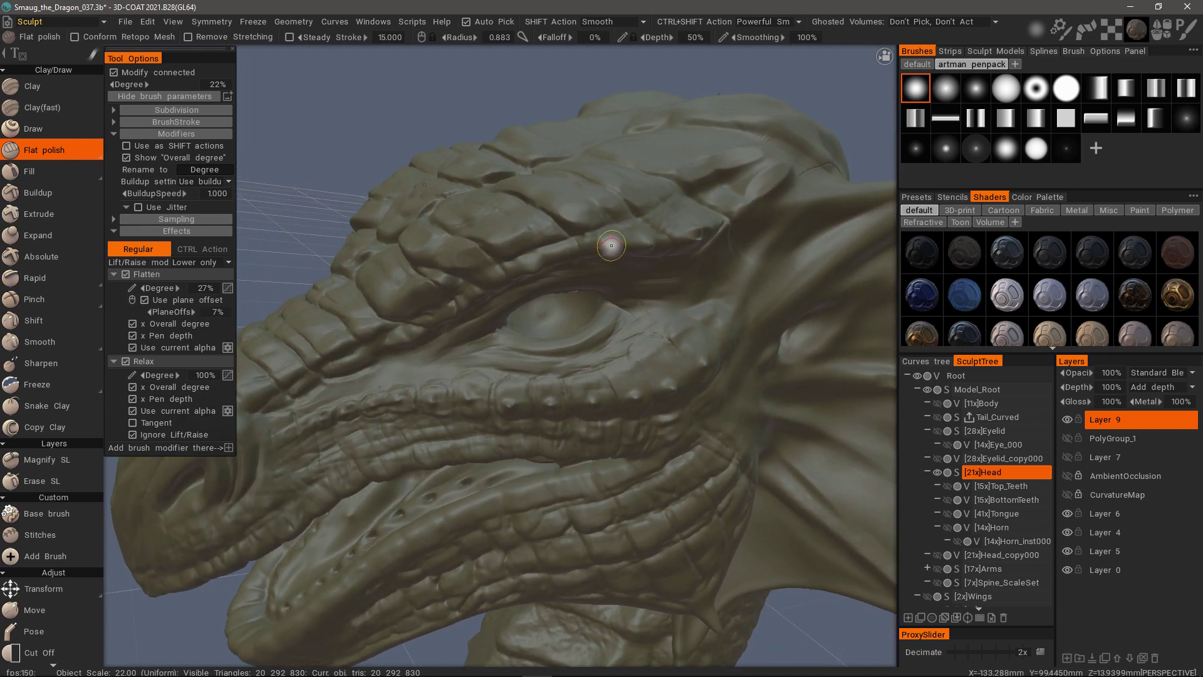
Polish the scales on the brow ridge above the dragon's eye with the modified Flat polish brush
scroll(613, 246, "up", 2)
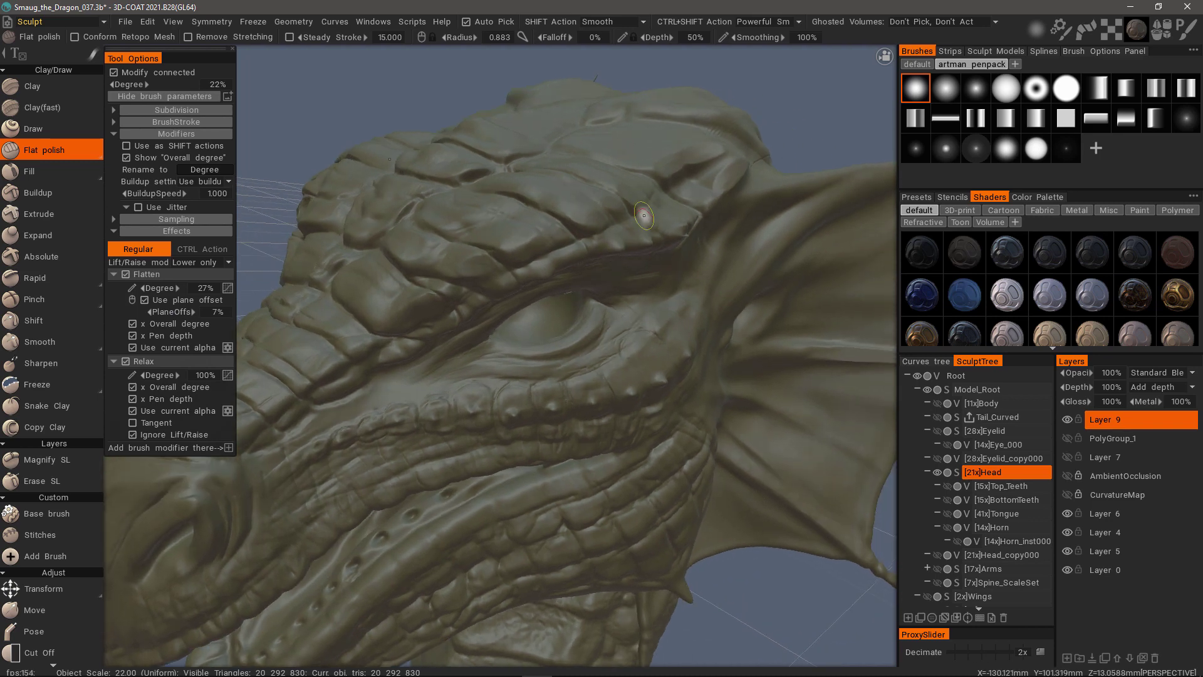
scroll(634, 229, "up", 1)
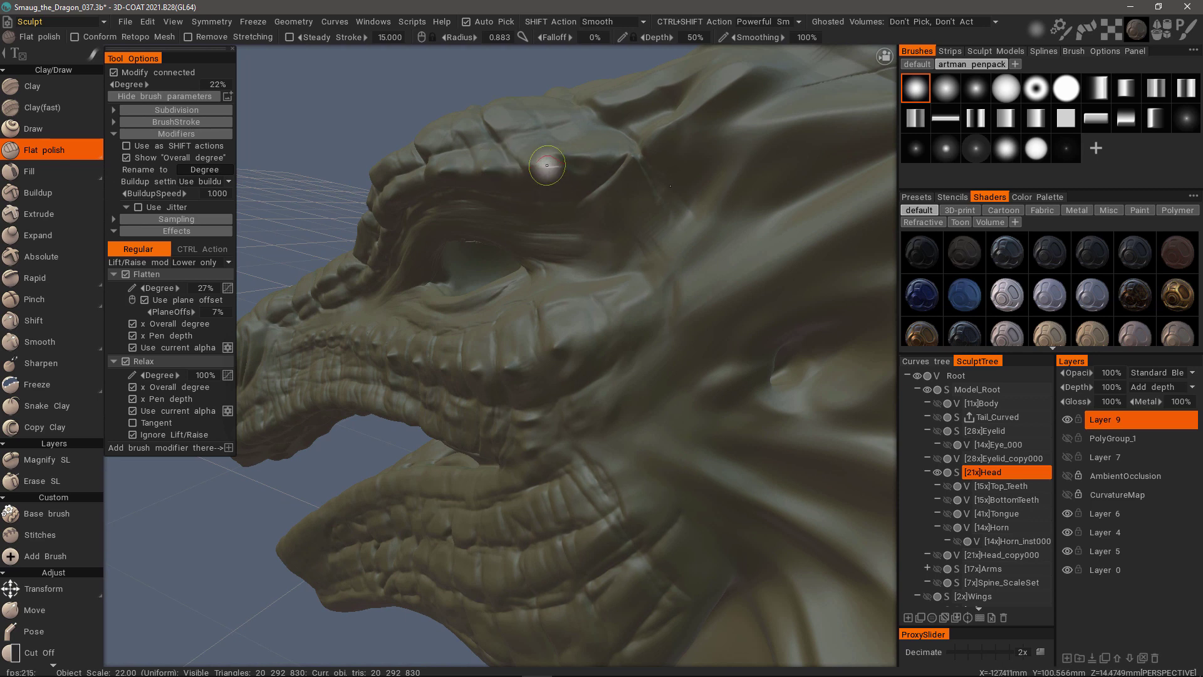
scroll(543, 169, "up", 2)
mouse_move(544, 167)
left_mouse_down("alt")
mouse_move(397, 201)
mouse_move(382, 145)
left_mouse_up("alt")
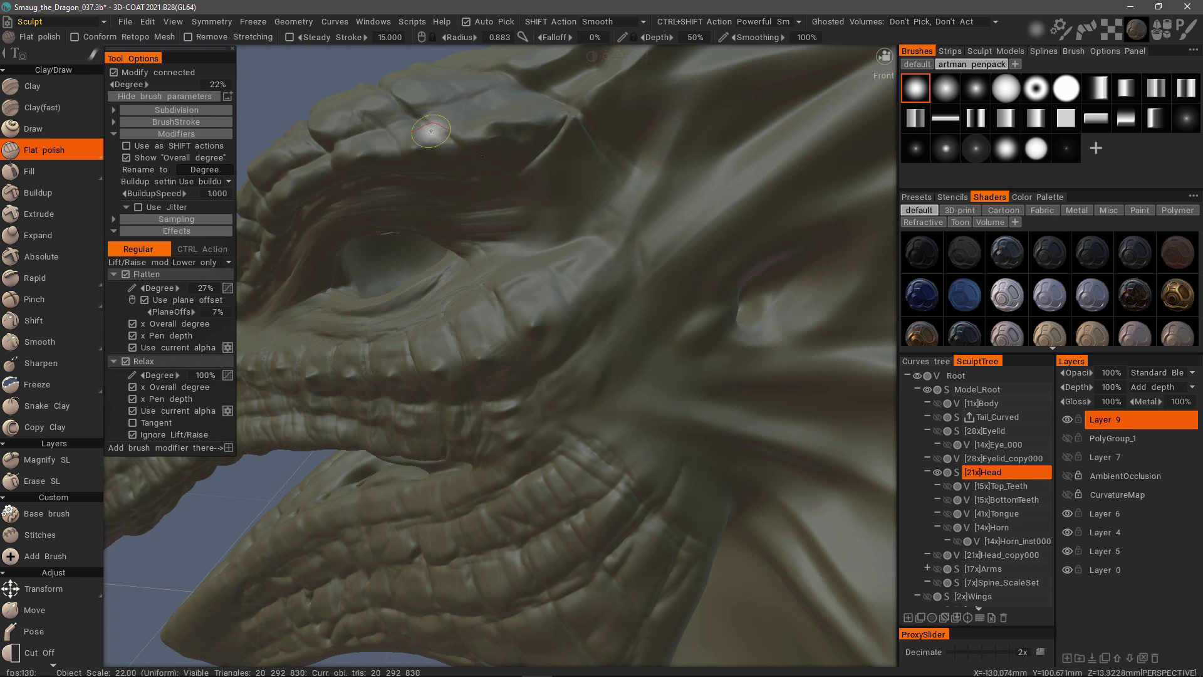
key("shift")
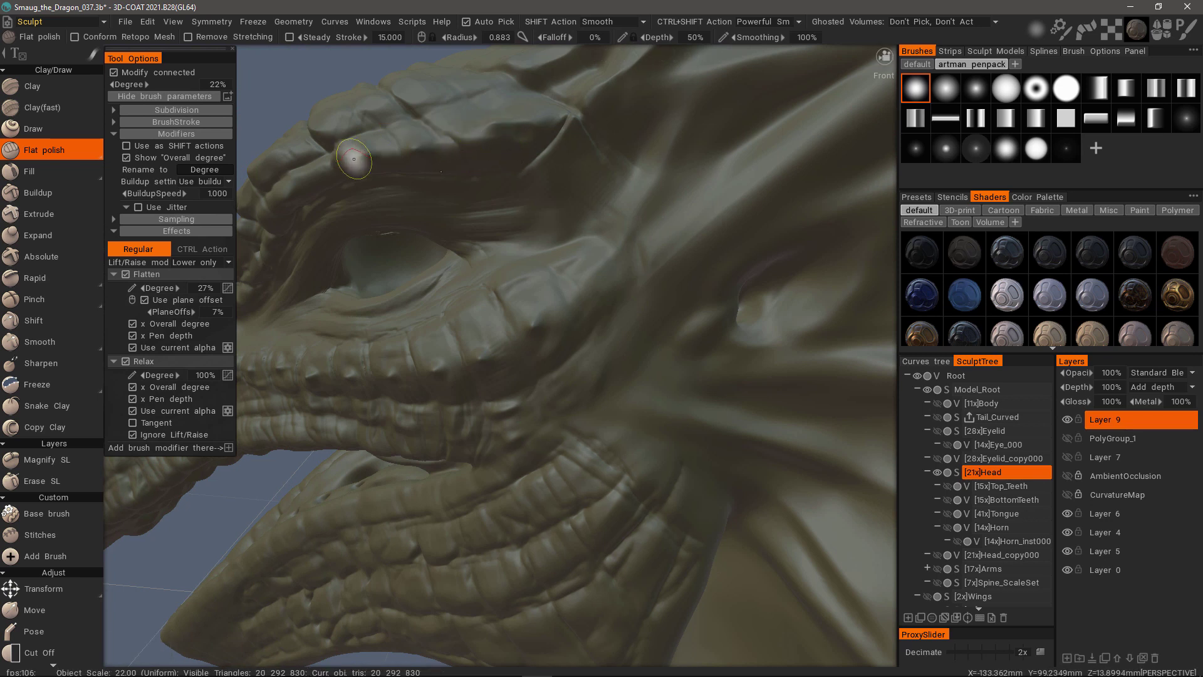
scroll(483, 360, "up", 2)
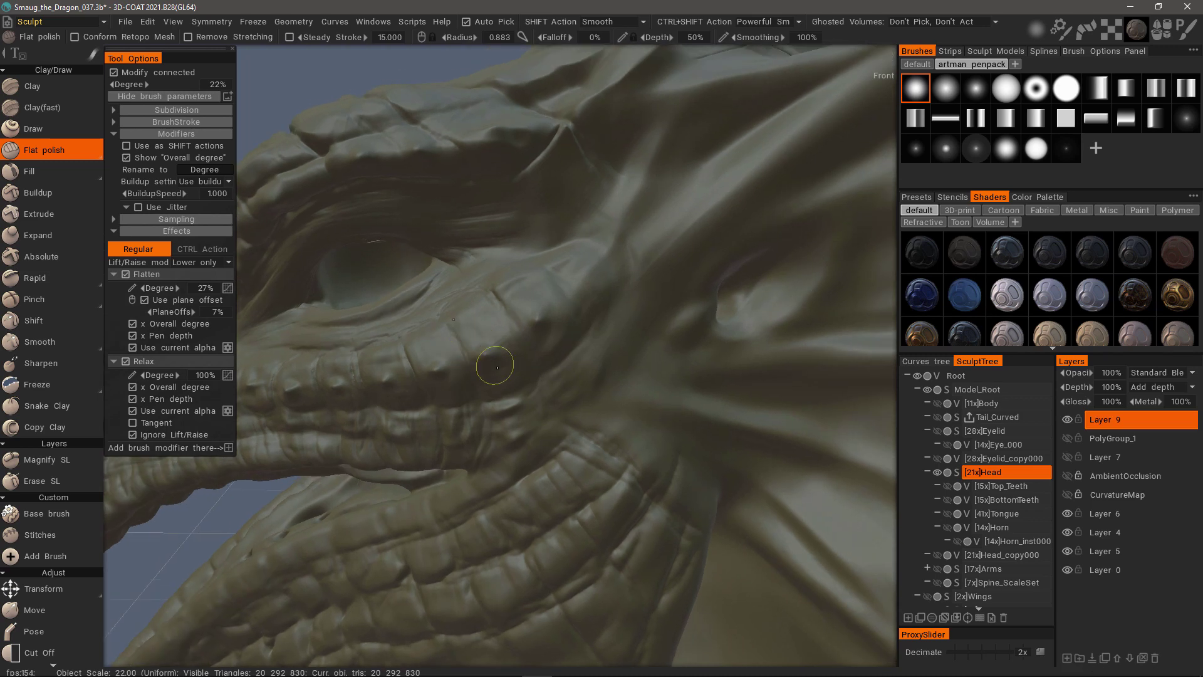
Set the Relax modifier's degree to 49% and polish the scales along the cheek and lower jaw
mouse_move(389, 332)
left_mouse_down("alt")
mouse_move(475, 346)
mouse_move(472, 283)
left_mouse_up("alt")
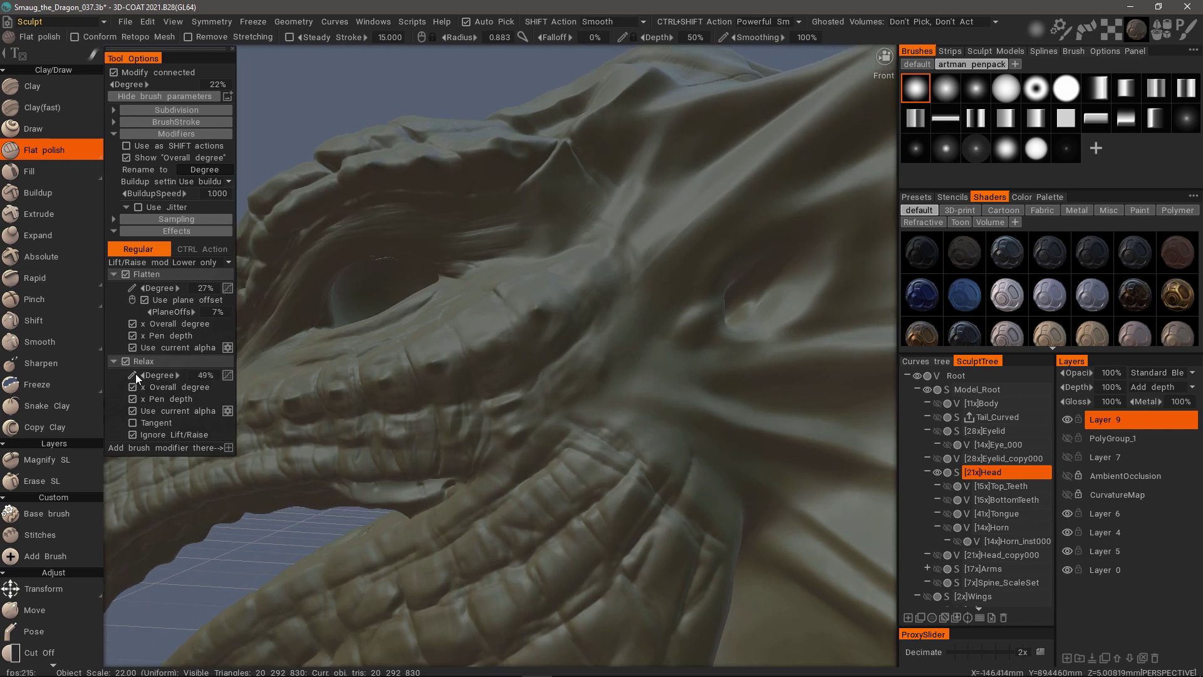
mouse_move(326, 382)
middle_mouse_down()
mouse_move(311, 354)
mouse_move(462, 499)
mouse_move(493, 408)
mouse_move(507, 417)
mouse_move(488, 424)
mouse_move(381, 389)
middle_mouse_up()
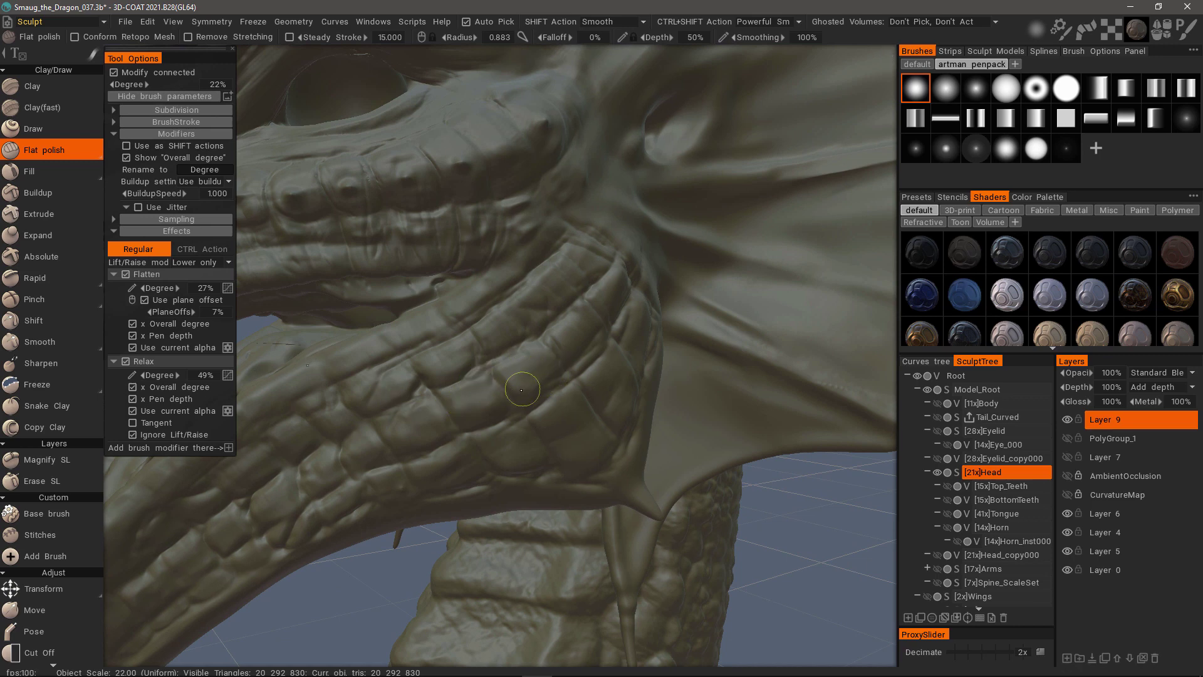
middle_click_drag(269, 367, 223, 350)
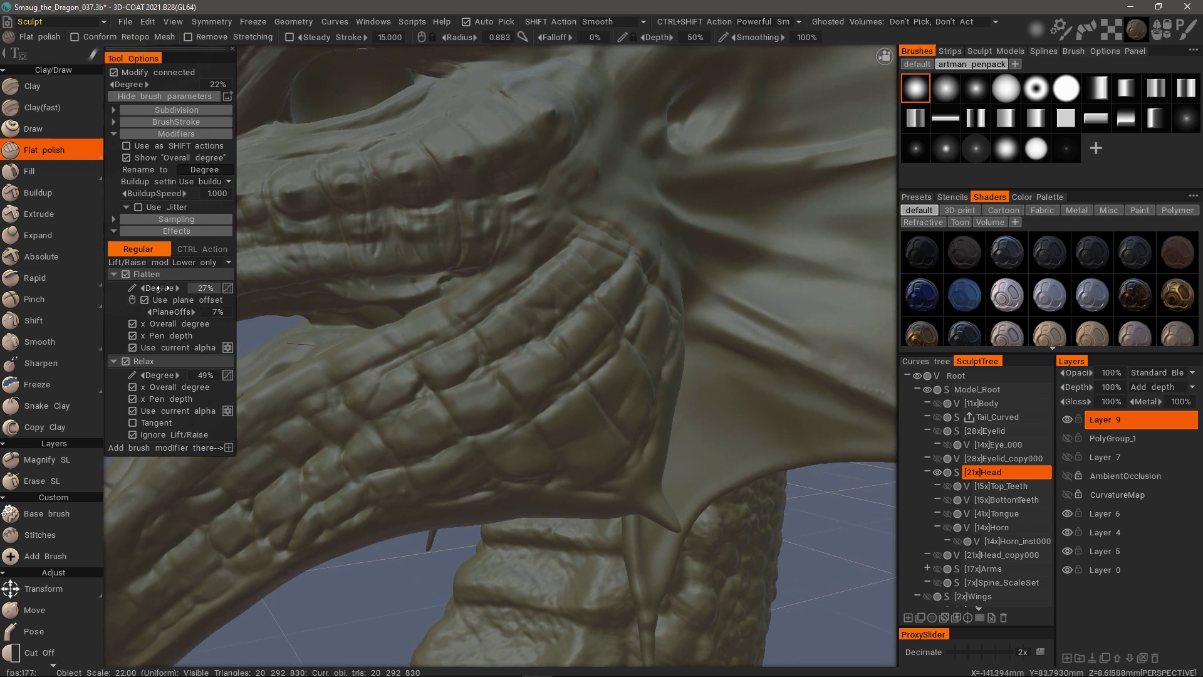
Set the Flatten modifier's degree to 100%, try the brush on the brow, and undo the last stroke
left_click_drag(178, 288, 209, 289)
mouse_move(439, 454)
middle_mouse_down()
mouse_move(464, 427)
mouse_move(475, 184)
mouse_move(401, 479)
mouse_move(337, 445)
middle_mouse_up()
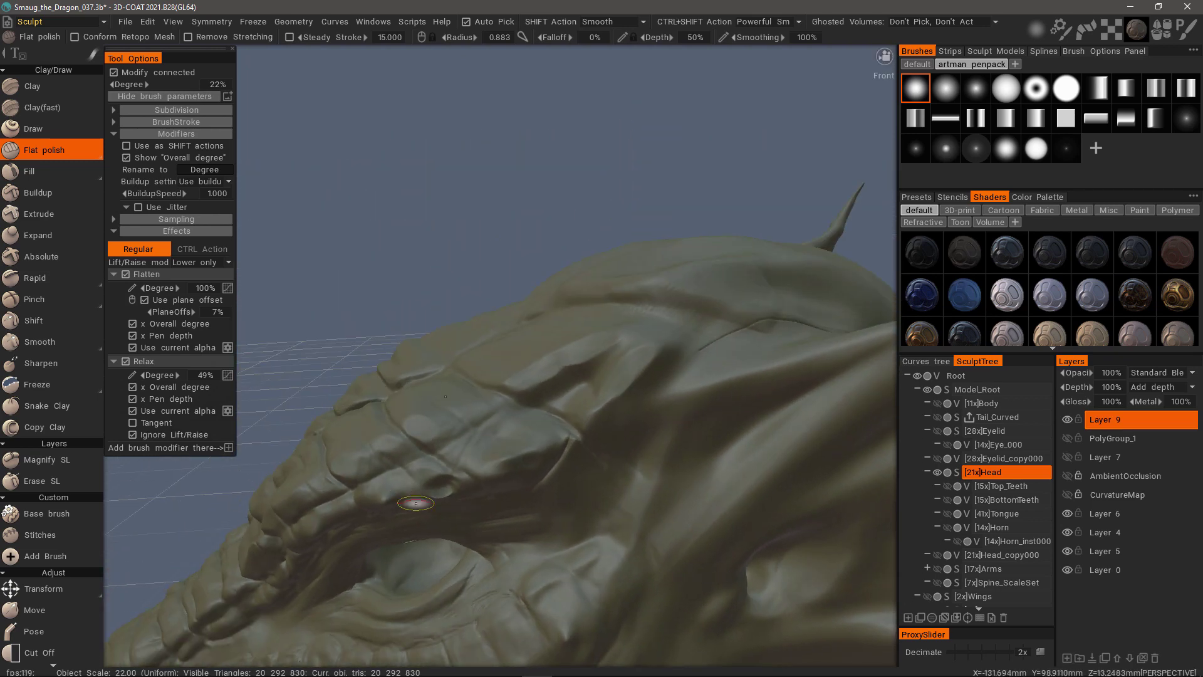
key("ctrl+z")
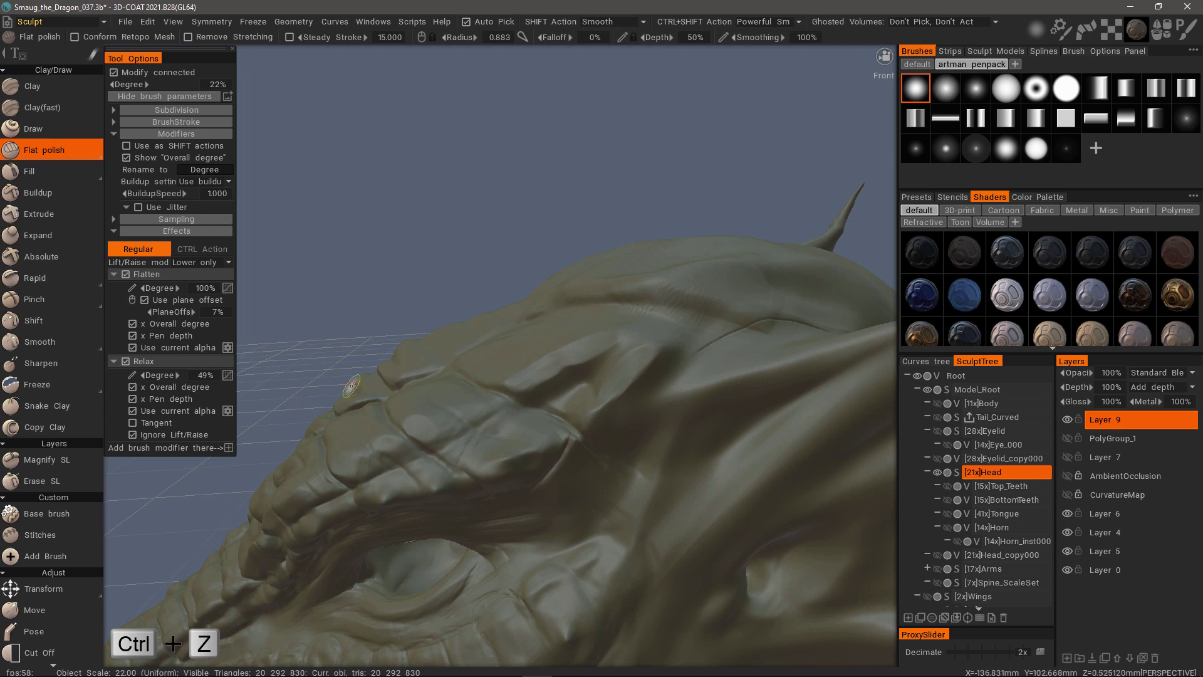
Disable the Flatten modifier's plane offset and polish the scales of the brow and forehead
left_click(145, 299)
middle_click_drag(322, 399, 438, 495)
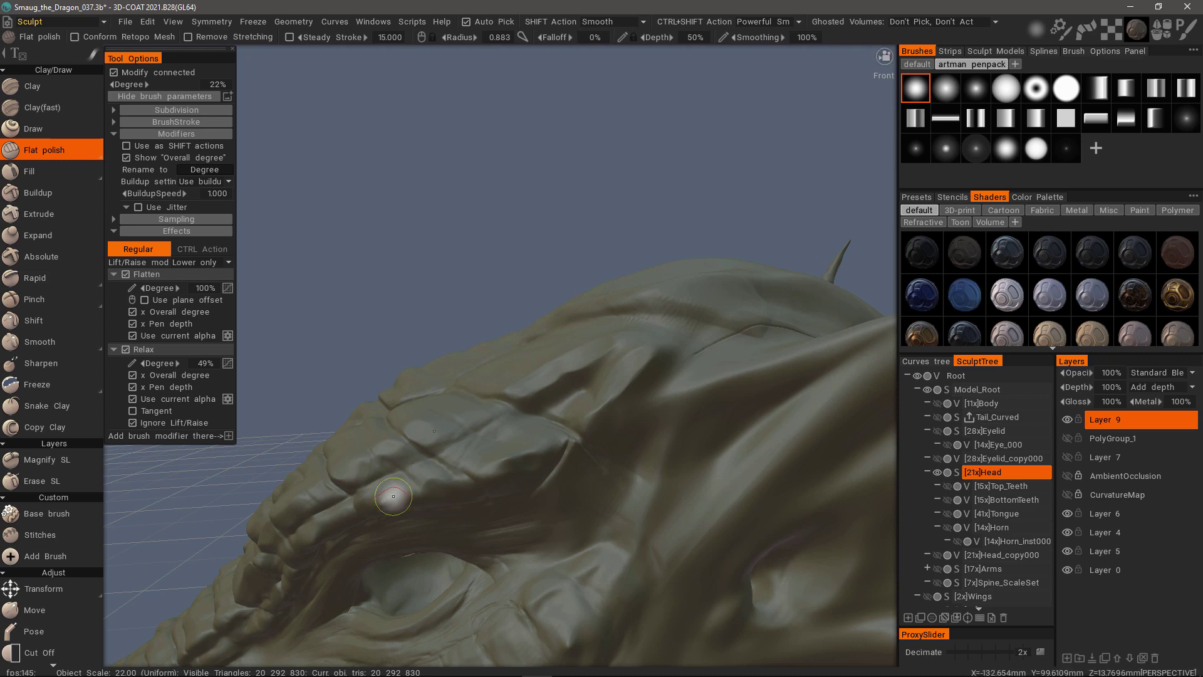
mouse_move(381, 498)
middle_mouse_down()
mouse_move(353, 534)
mouse_move(509, 484)
middle_mouse_up()
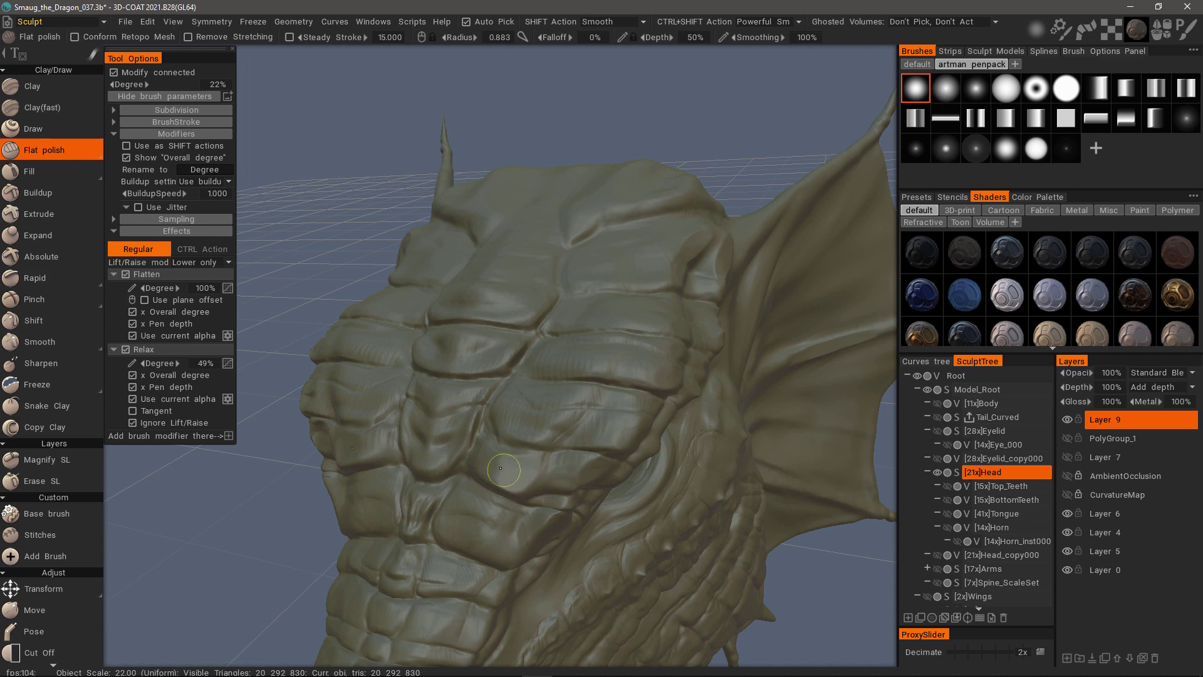
mouse_move(384, 513)
middle_mouse_down()
mouse_move(414, 513)
mouse_move(545, 458)
middle_mouse_up()
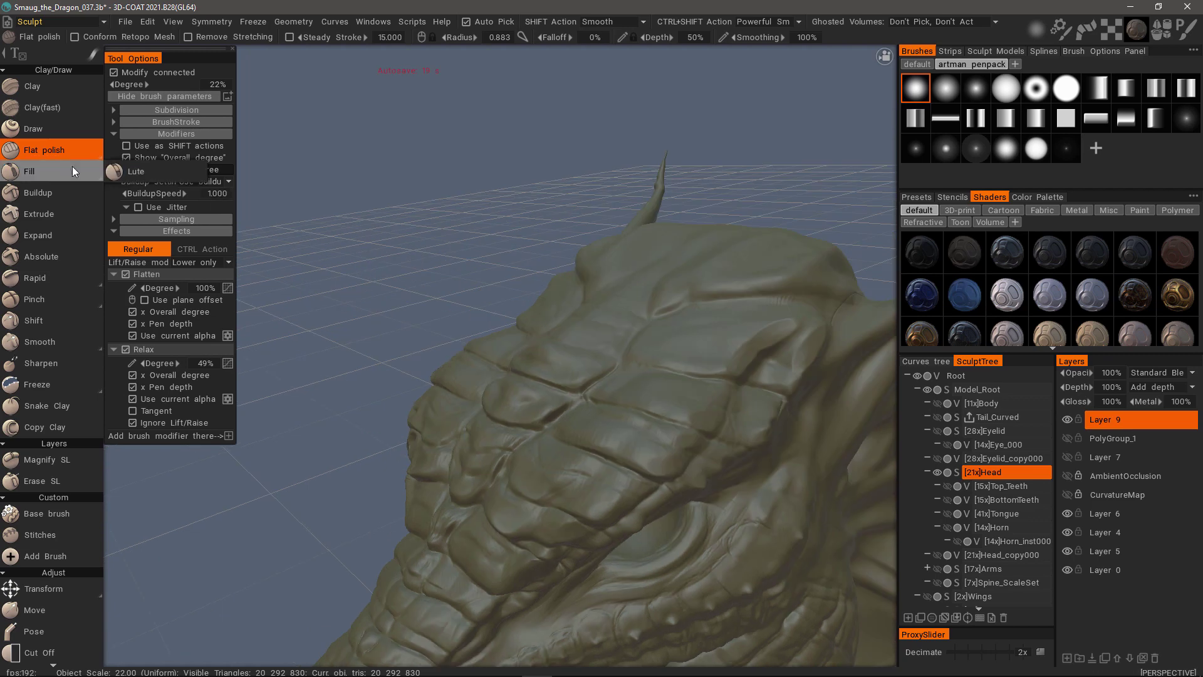
Duplicate the customized Flat polish brush under the name "Soft Polish"
right_click(54, 151)
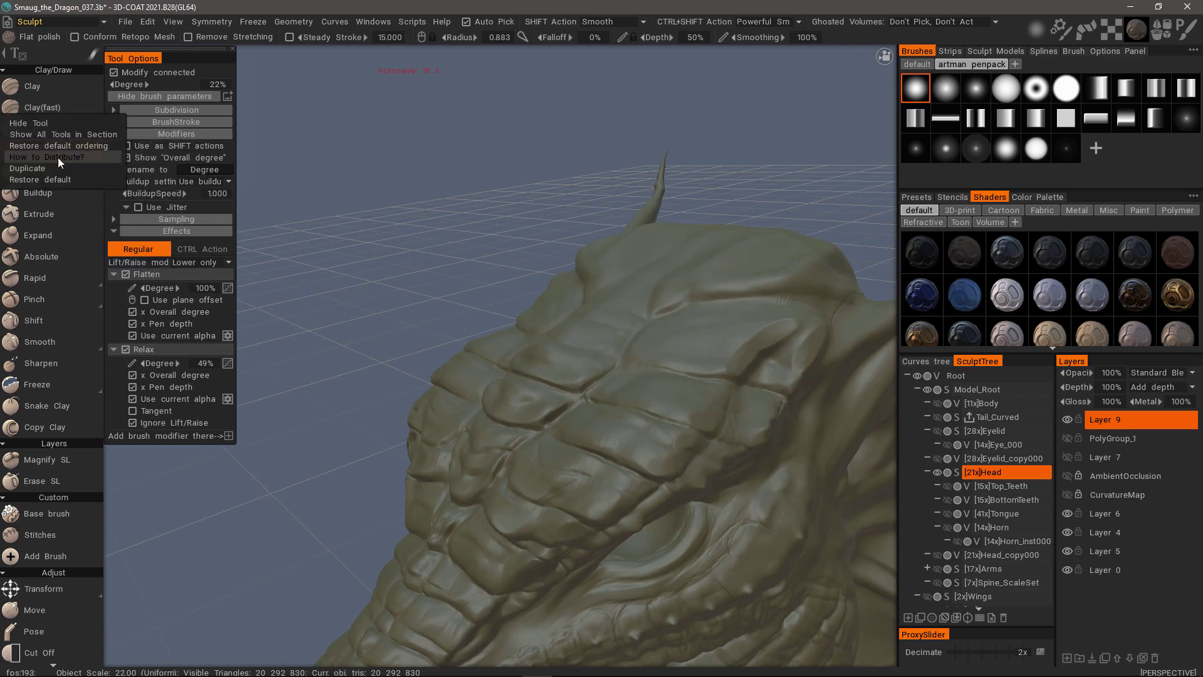
left_click(68, 169)
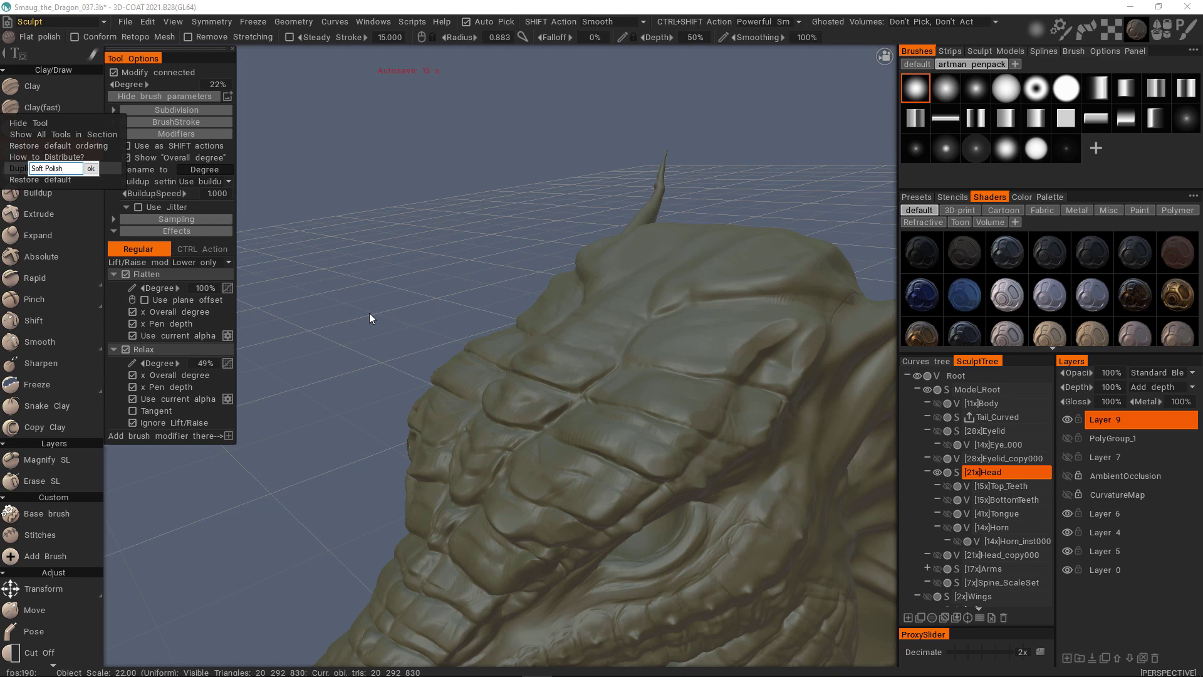
key("Return")
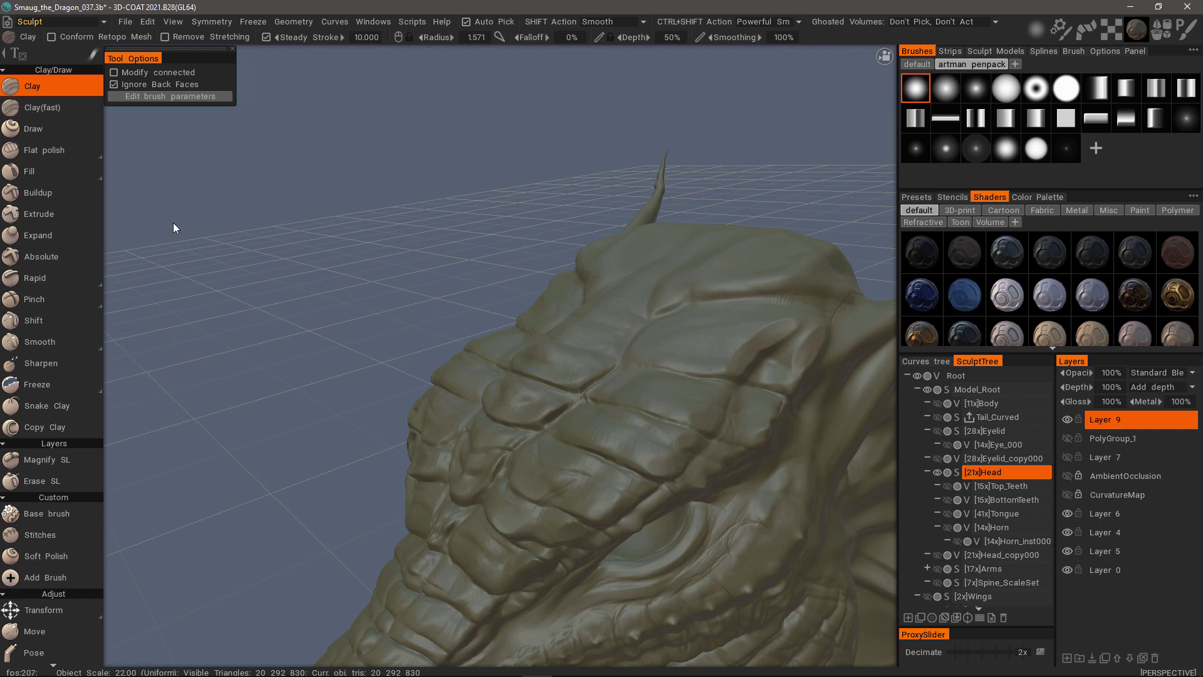
Reactivate the original Flat polish brush and restore its default settings
left_click(62, 152)
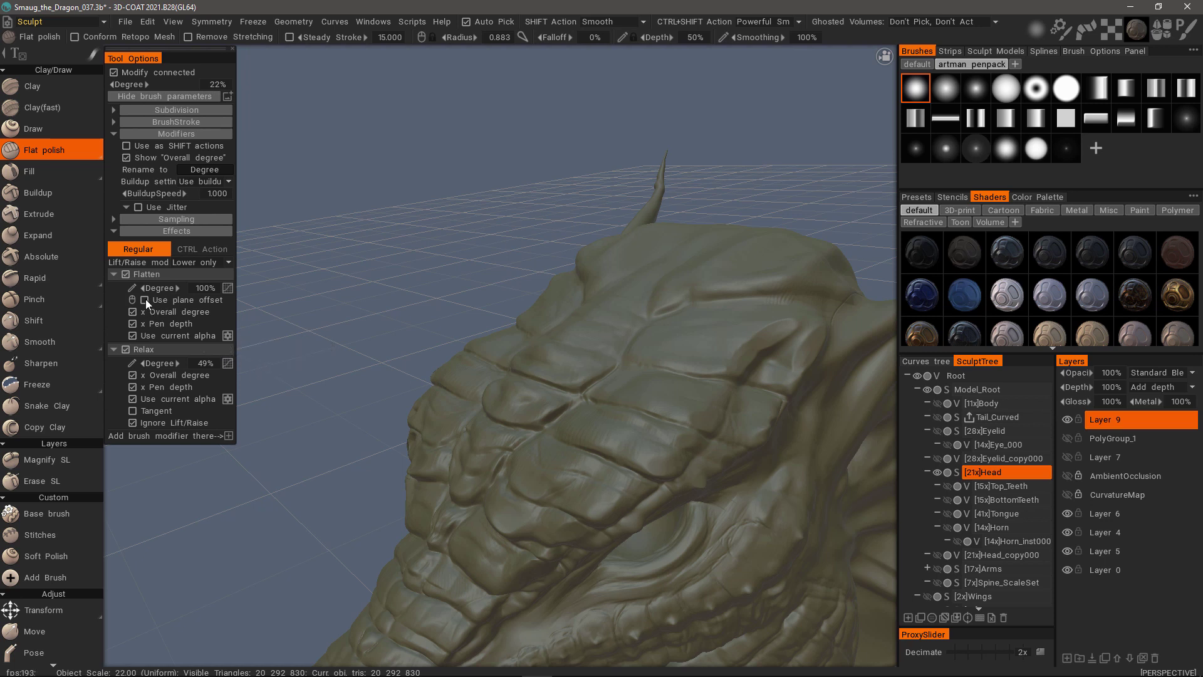
right_click(58, 149)
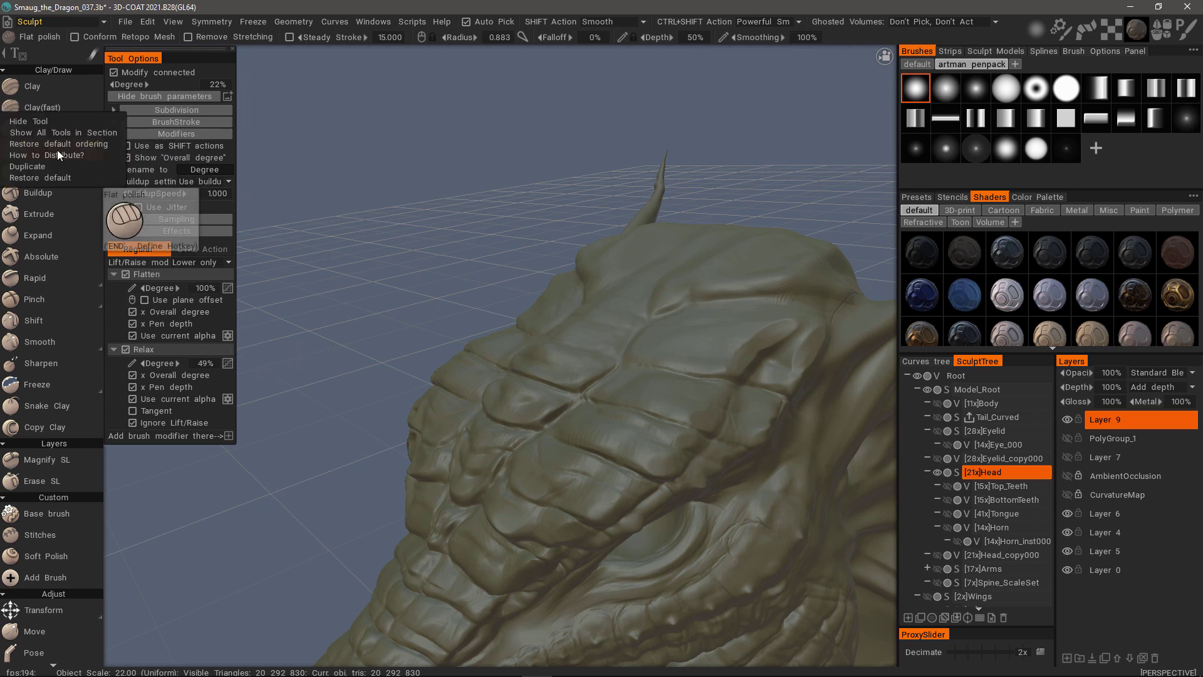
left_click(106, 179)
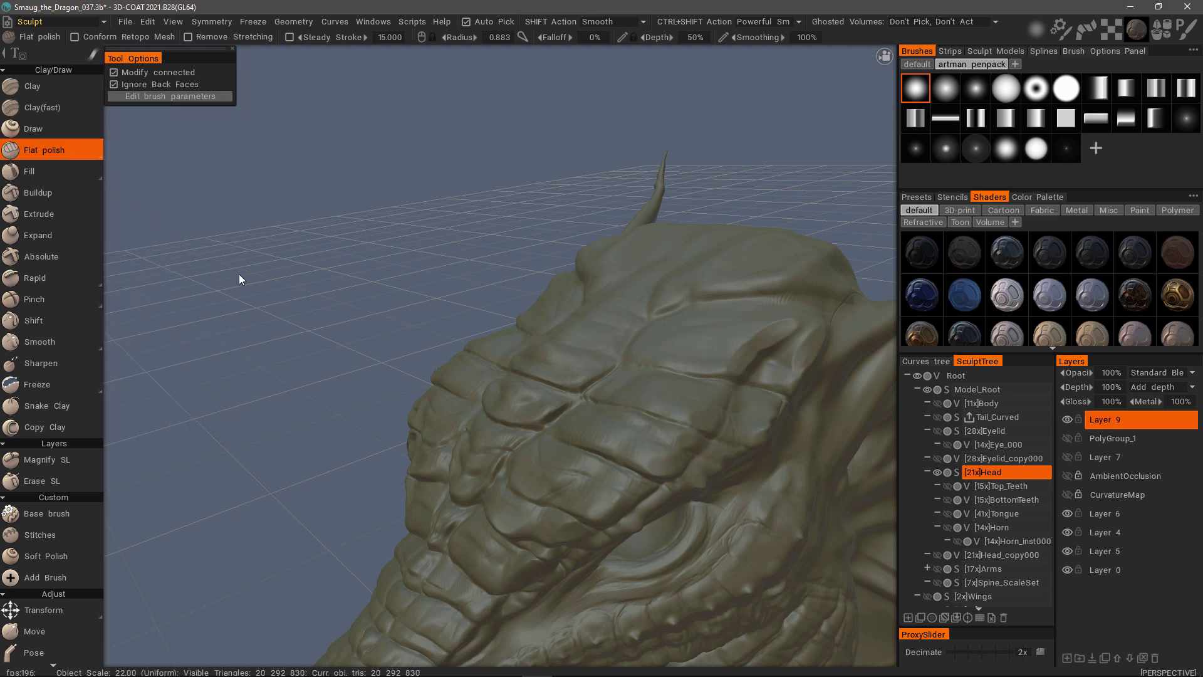
Show the effects of the restored Flat polish brush to check its modifiers, and shift the Tool Options window slightly
left_click(186, 96)
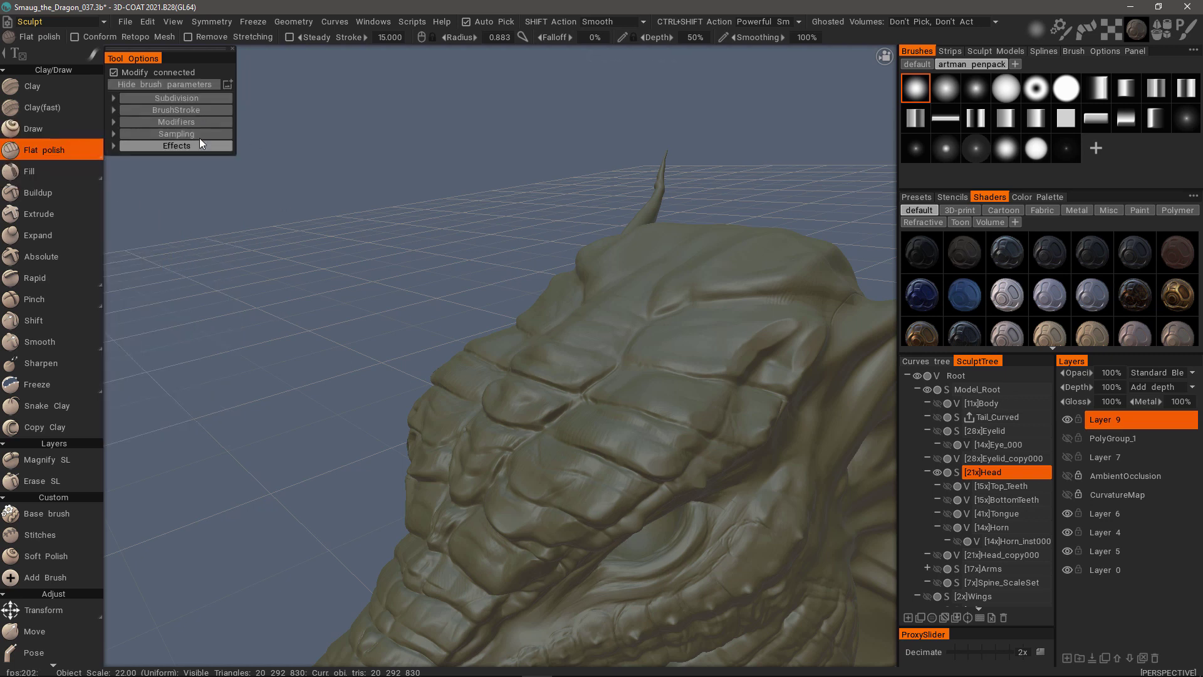
left_click(174, 148)
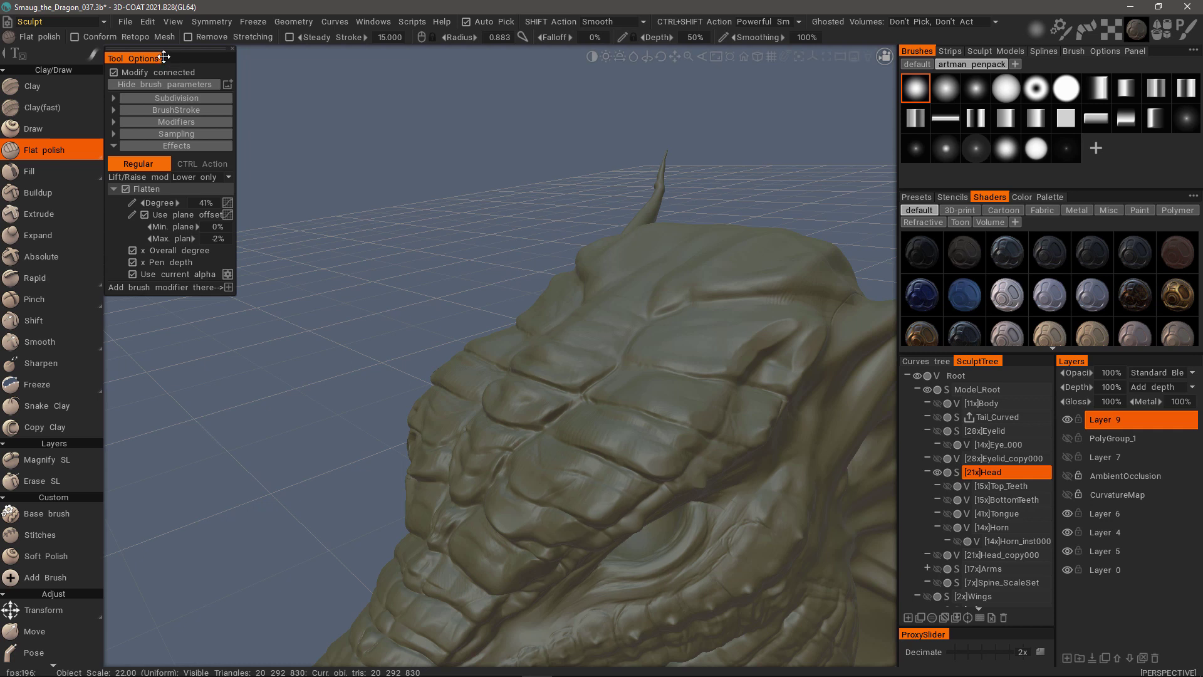
left_click_drag(163, 57, 184, 63)
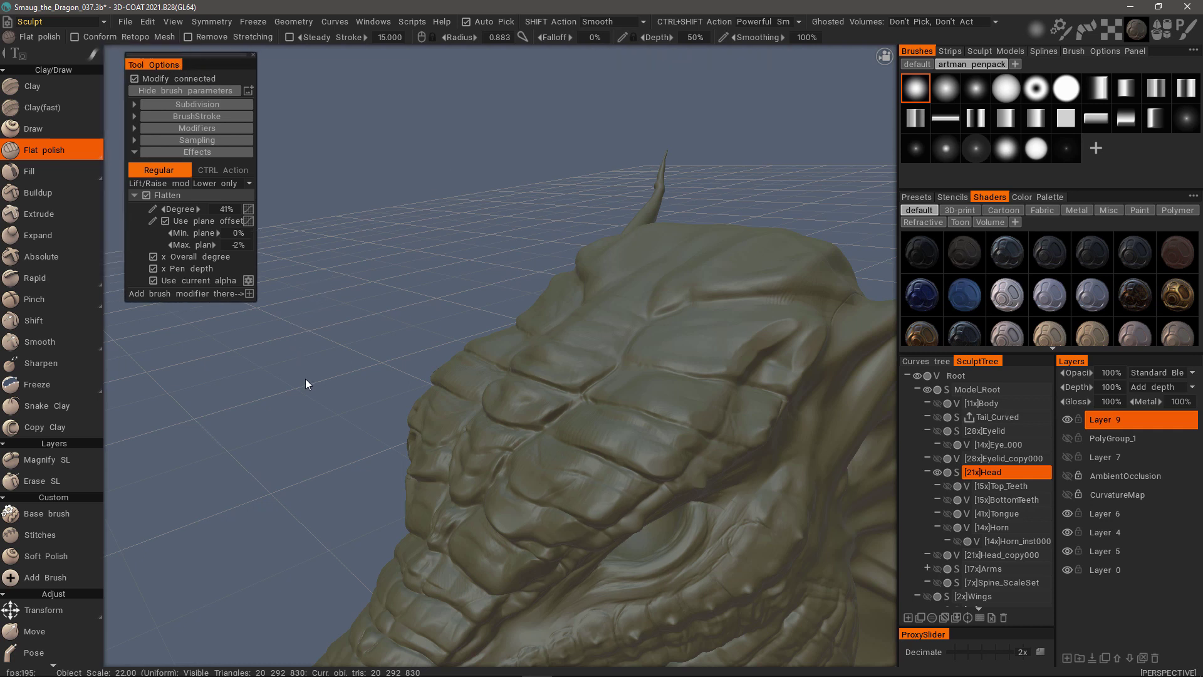
mouse_move(77, 160)
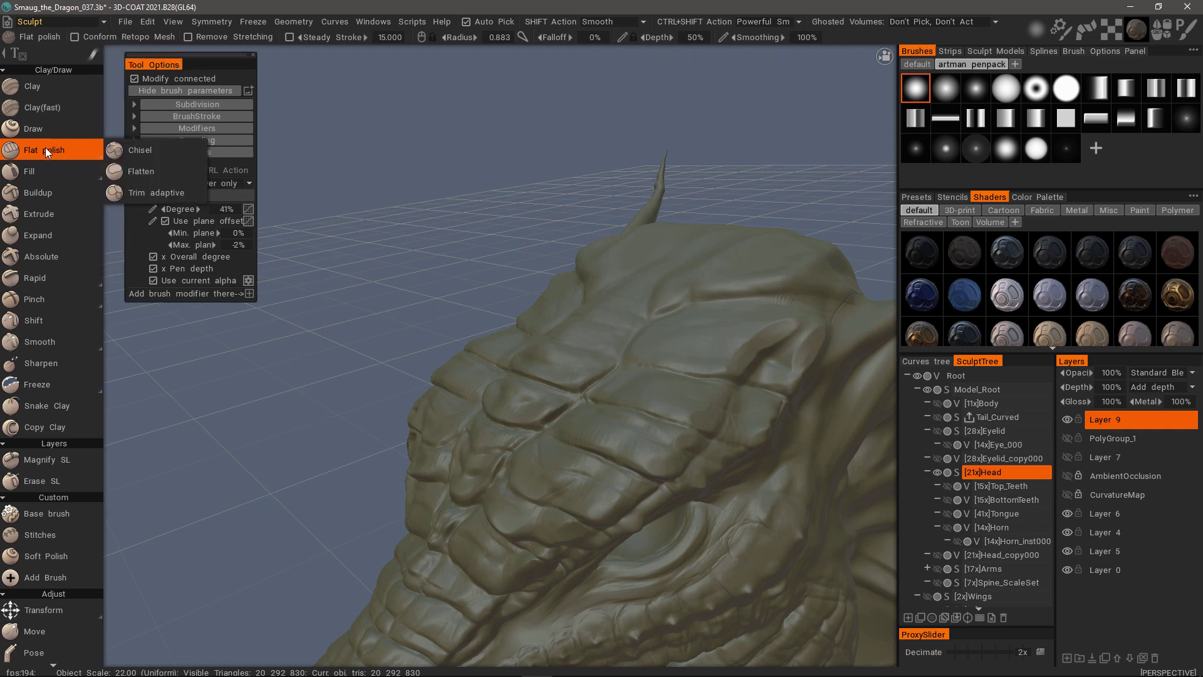